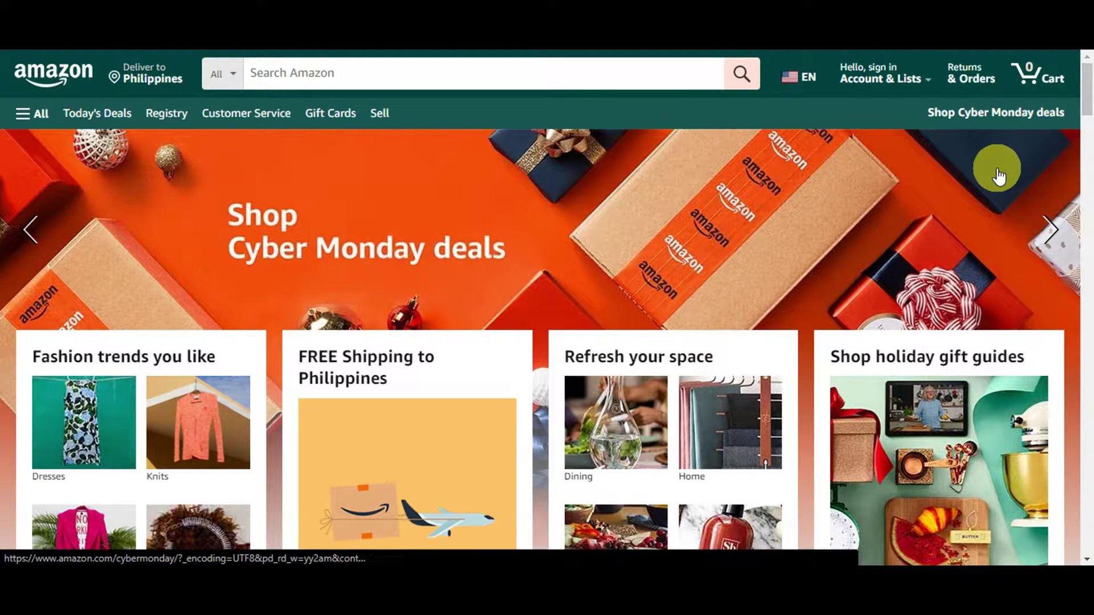
Scroll down the Amazon home page through the Cyber Monday deal sections and Deals Under $25
{"action": "scroll", "coordinate": [998, 177], "scroll_direction": "down", "scroll_amount": 3}
{"action": "scroll", "coordinate": [998, 176], "scroll_direction": "down", "scroll_amount": 3}
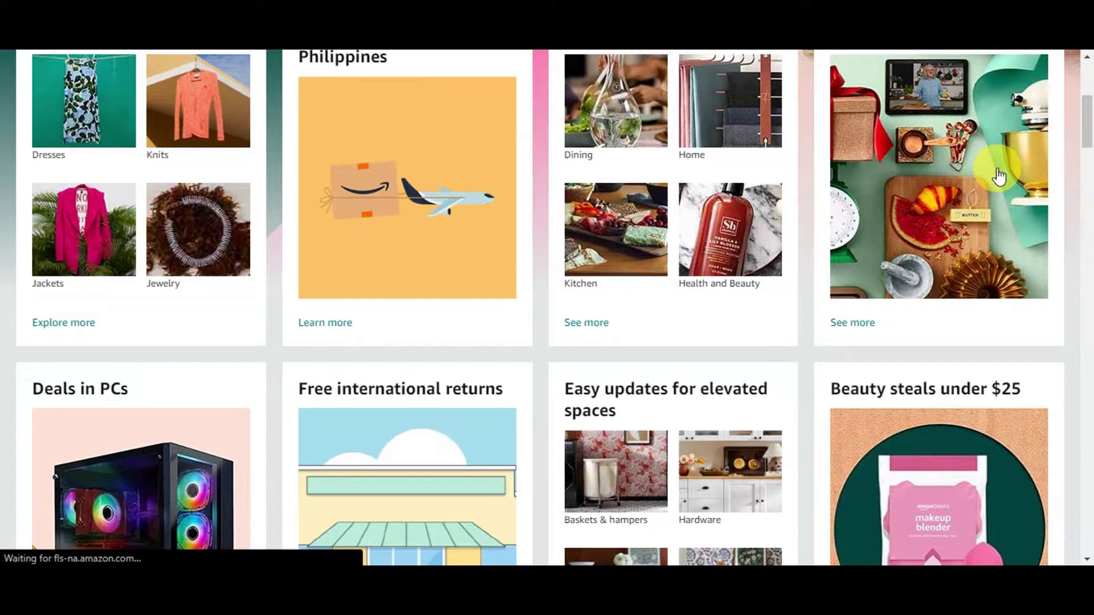
{"action": "scroll", "coordinate": [999, 176], "scroll_direction": "down", "scroll_amount": 3}
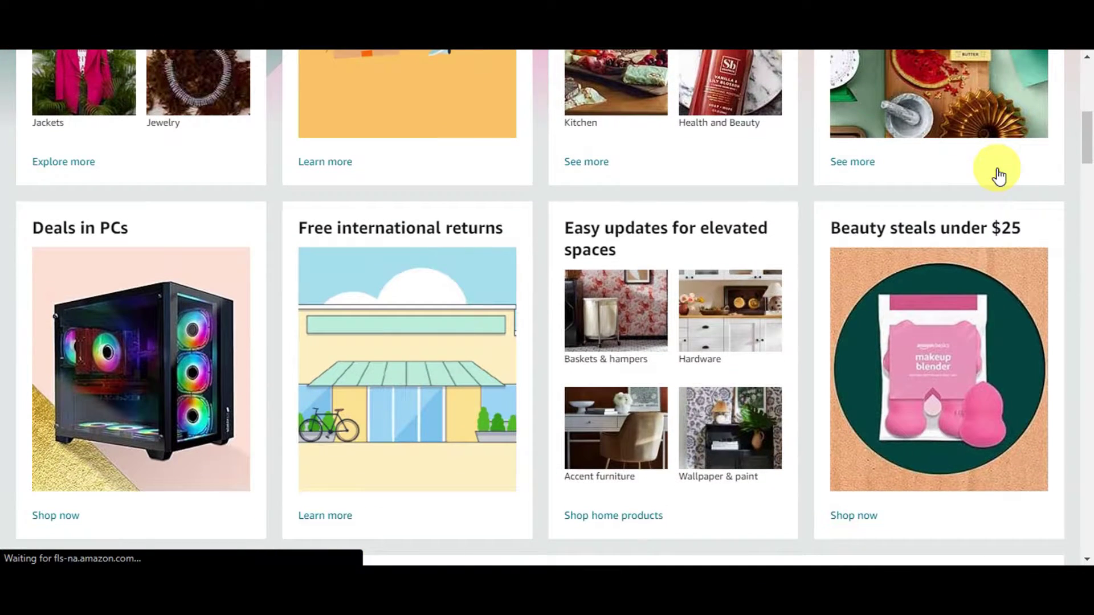
{"action": "scroll", "coordinate": [998, 177], "scroll_direction": "down", "scroll_amount": 3}
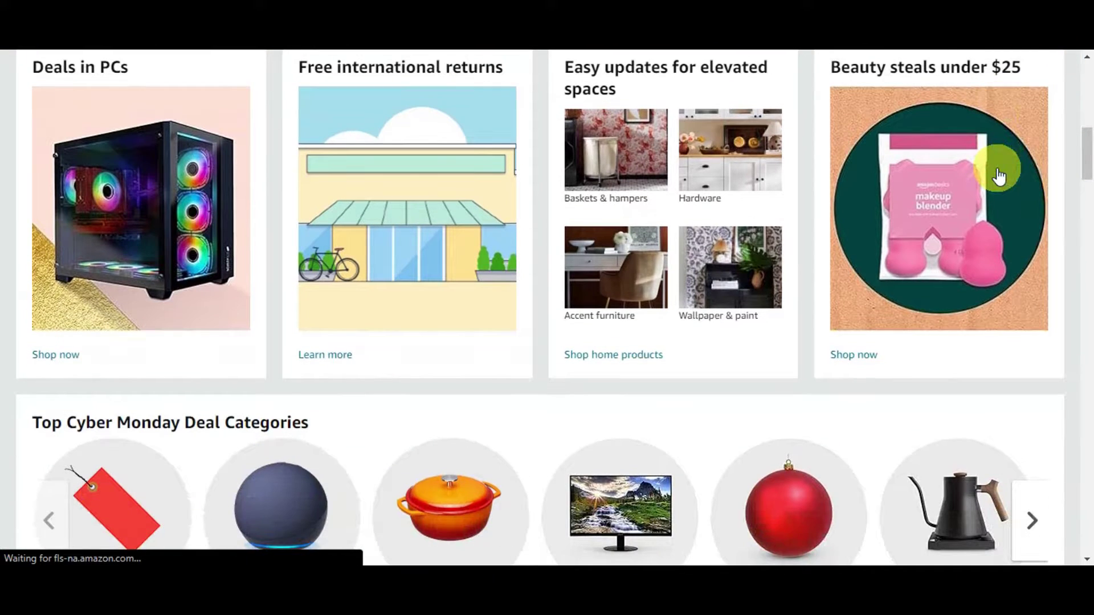
{"action": "scroll", "coordinate": [998, 176], "scroll_direction": "down", "scroll_amount": 6}
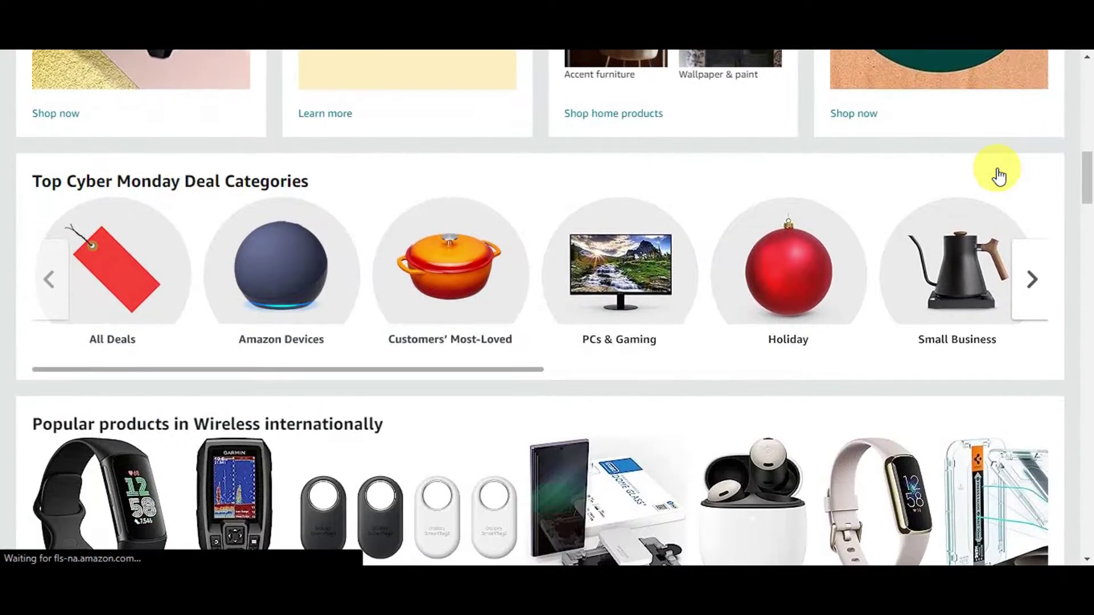
{"action": "scroll", "coordinate": [998, 177], "scroll_direction": "down", "scroll_amount": 9}
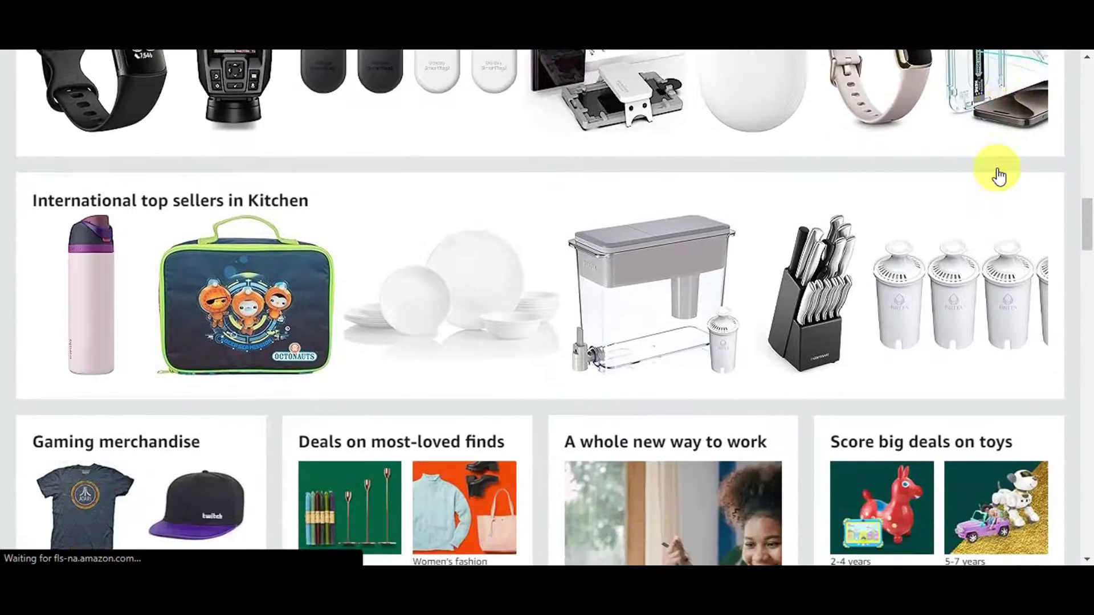
{"action": "scroll", "coordinate": [998, 177], "scroll_direction": "down", "scroll_amount": 10}
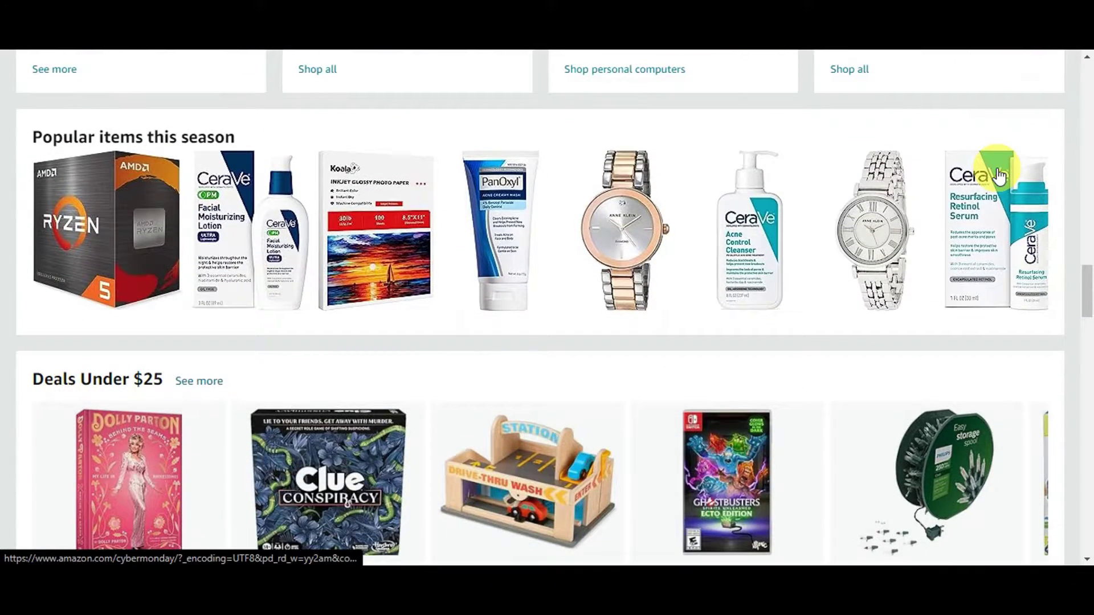
{"action": "scroll", "coordinate": [998, 177], "scroll_direction": "down", "scroll_amount": 3}
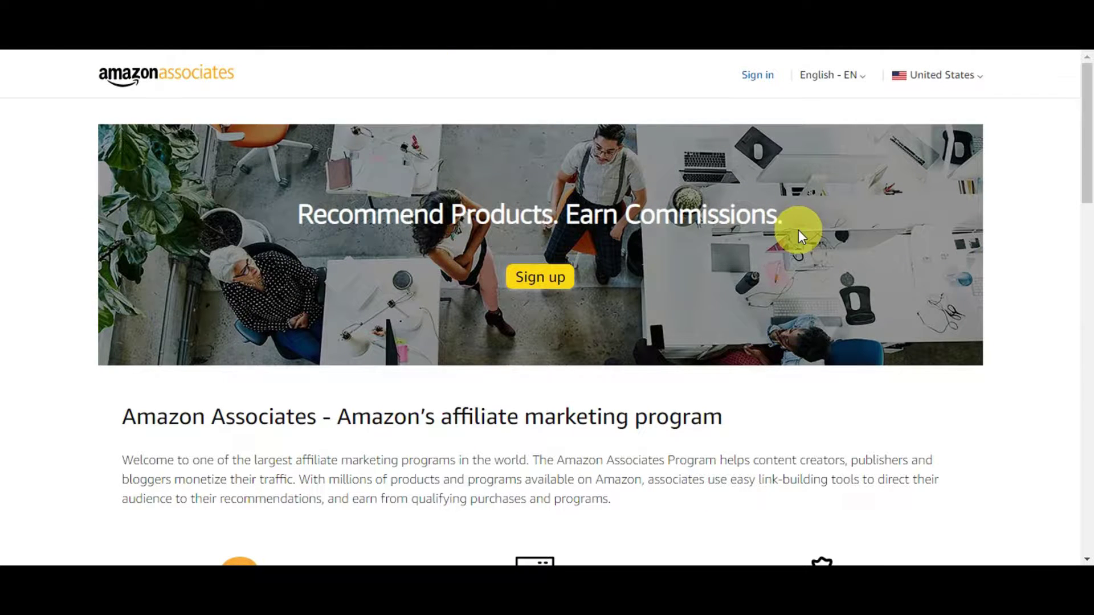
Scroll down the Amazon Associates page through the program steps to the FAQ
{"action": "scroll", "coordinate": [813, 241], "scroll_direction": "down", "scroll_amount": 3}
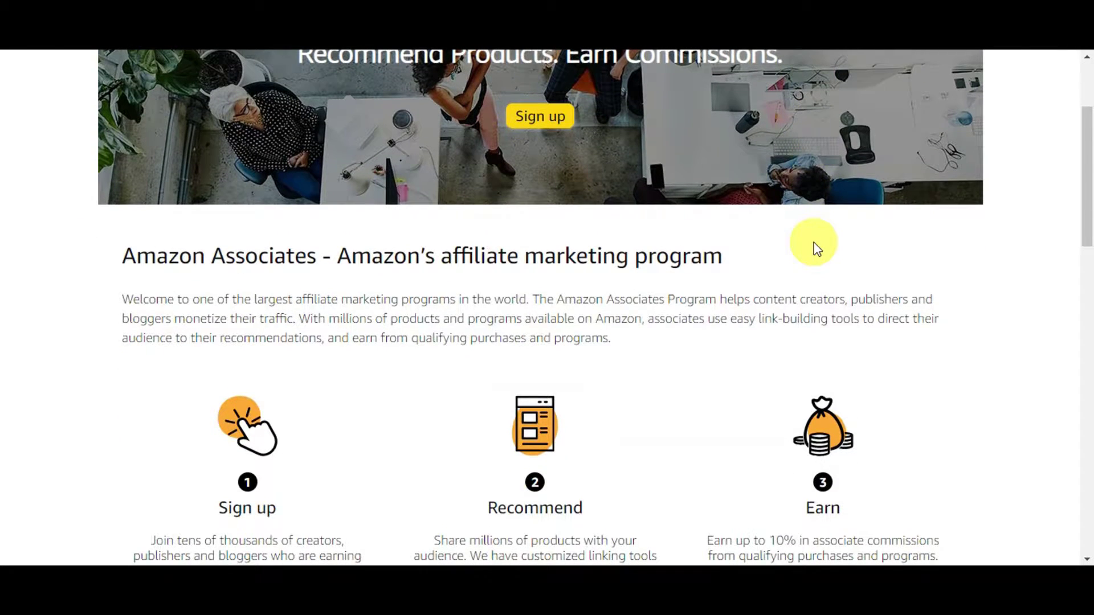
{"action": "scroll", "coordinate": [815, 246], "scroll_direction": "down", "scroll_amount": 3}
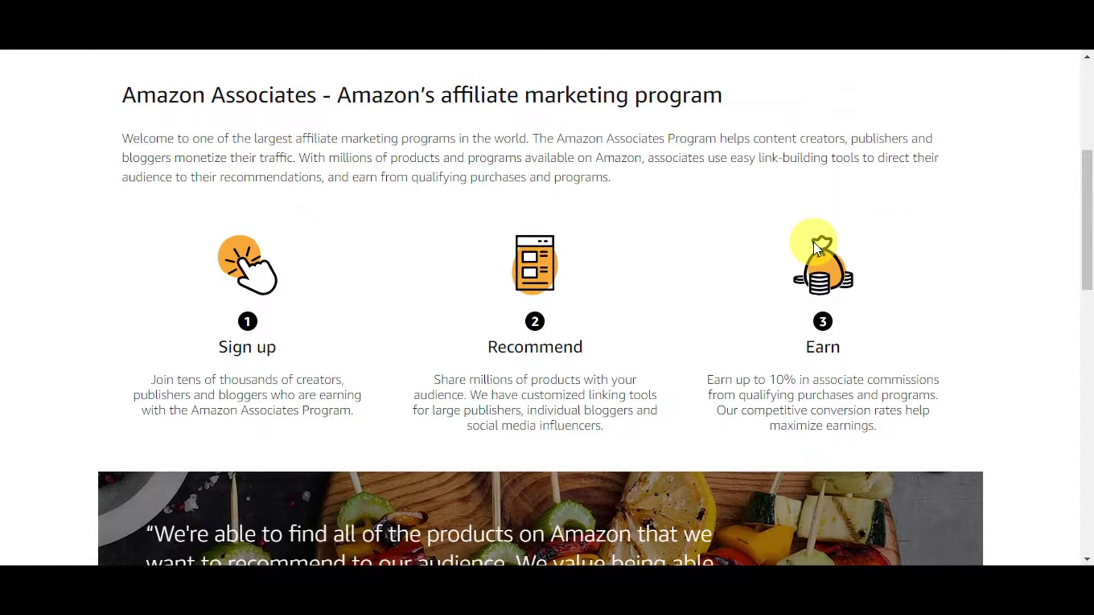
{"action": "scroll", "coordinate": [832, 237], "scroll_direction": "down", "scroll_amount": 3}
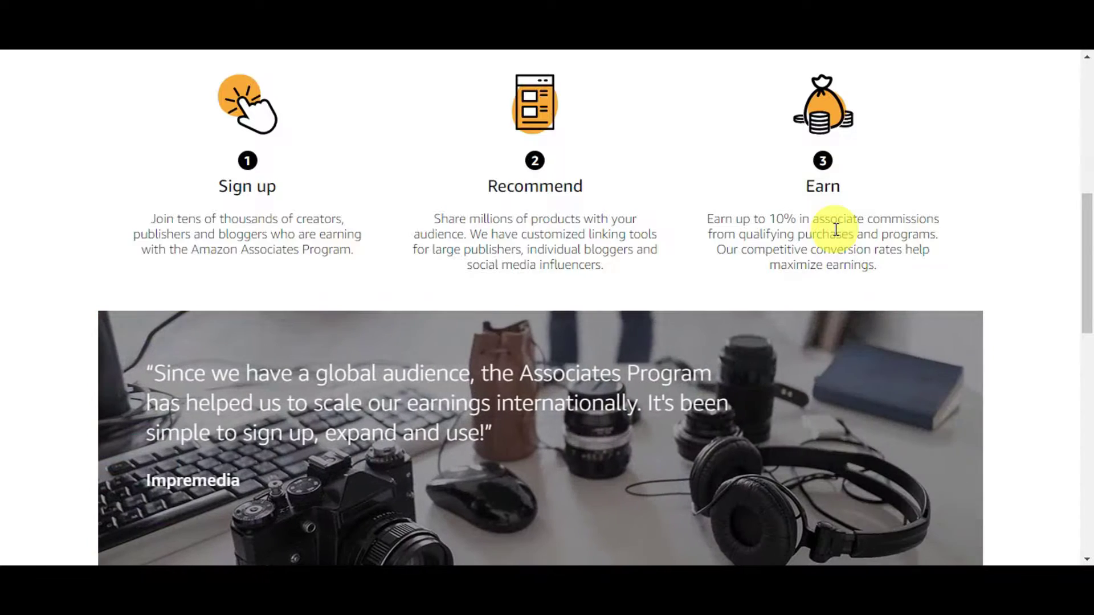
{"action": "scroll", "coordinate": [835, 229], "scroll_direction": "down", "scroll_amount": 4}
{"action": "scroll", "coordinate": [834, 229], "scroll_direction": "down", "scroll_amount": 4}
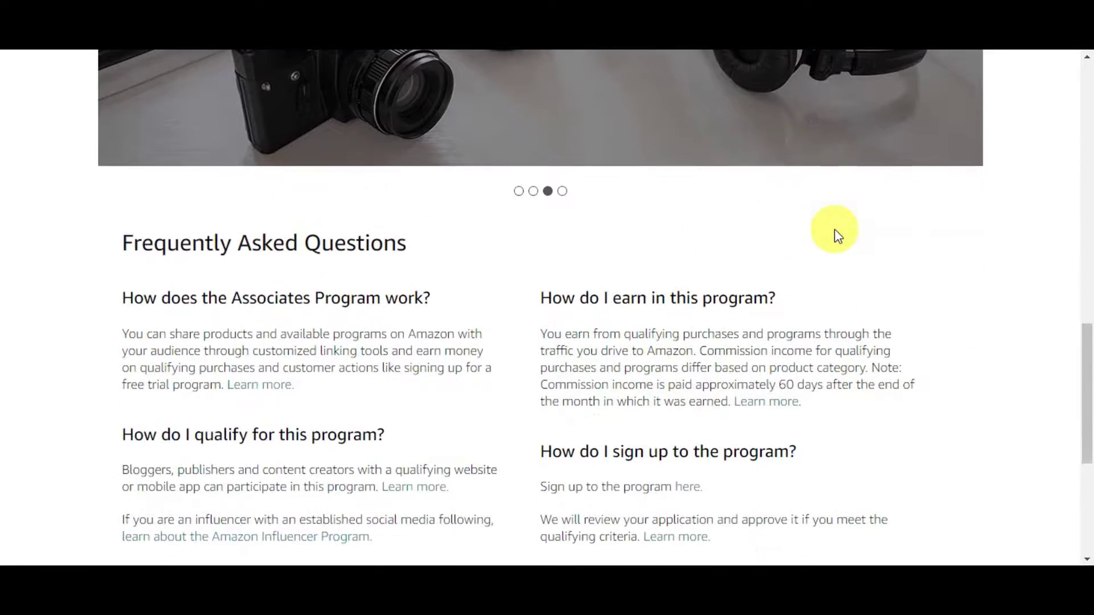
{"action": "scroll", "coordinate": [836, 231], "scroll_direction": "down", "scroll_amount": 3}
Select the FAQ answer explaining how the program works and dismiss the download popup
{"action": "scroll", "coordinate": [836, 229], "scroll_direction": "up", "scroll_amount": 1}
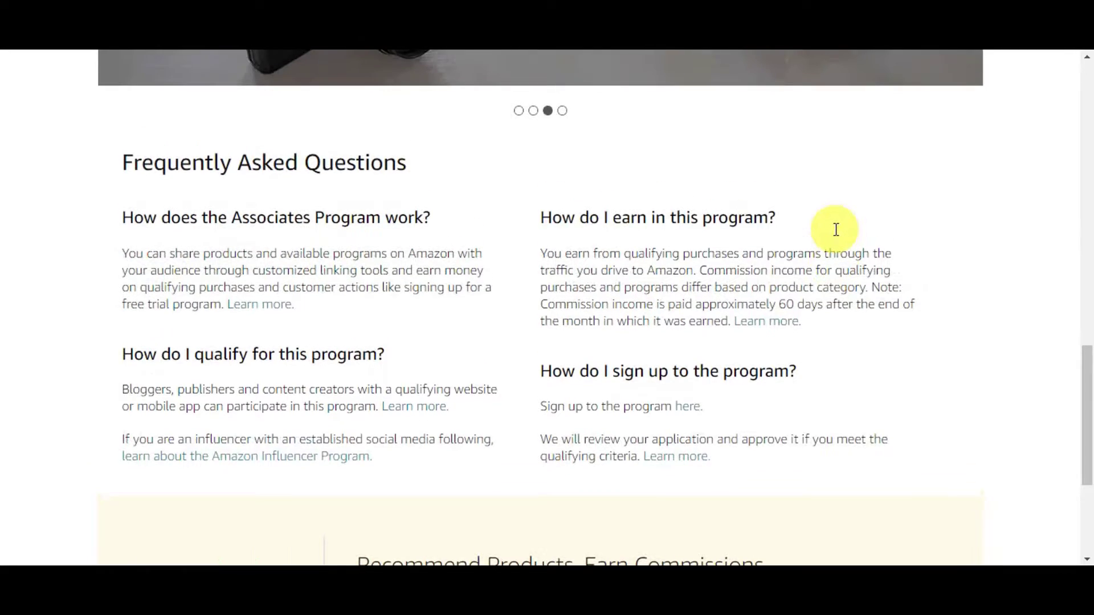
{"action": "left_click_drag", "start_coordinate": [127, 254], "coordinate": [488, 310]}
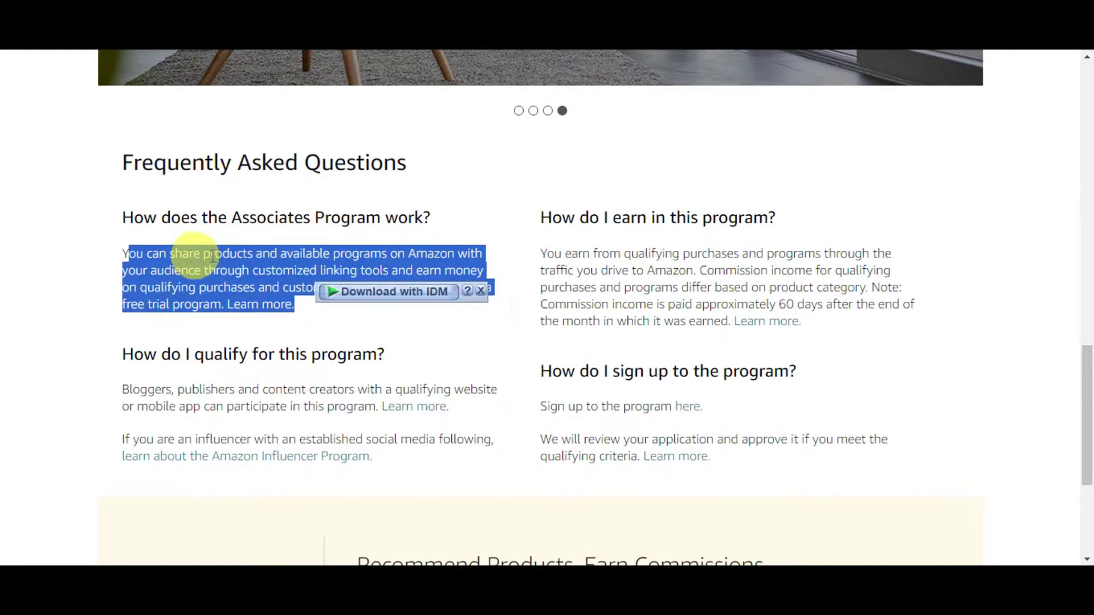
{"action": "left_click", "coordinate": [481, 291]}
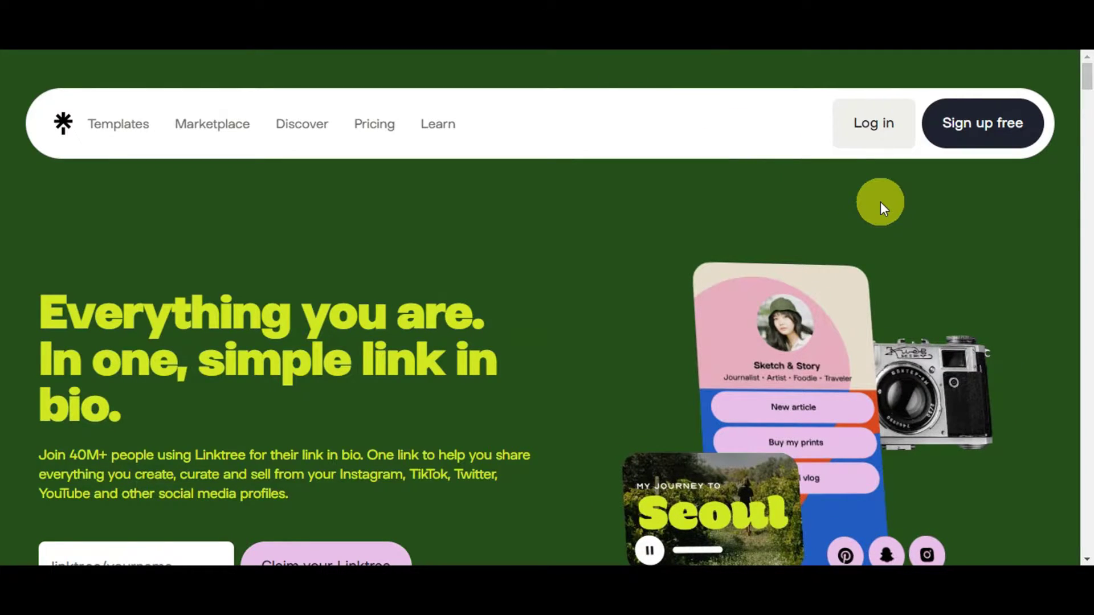
Scroll down through the Linktree home page's feature sections
{"action": "scroll", "coordinate": [880, 202], "scroll_direction": "down", "scroll_amount": 6}
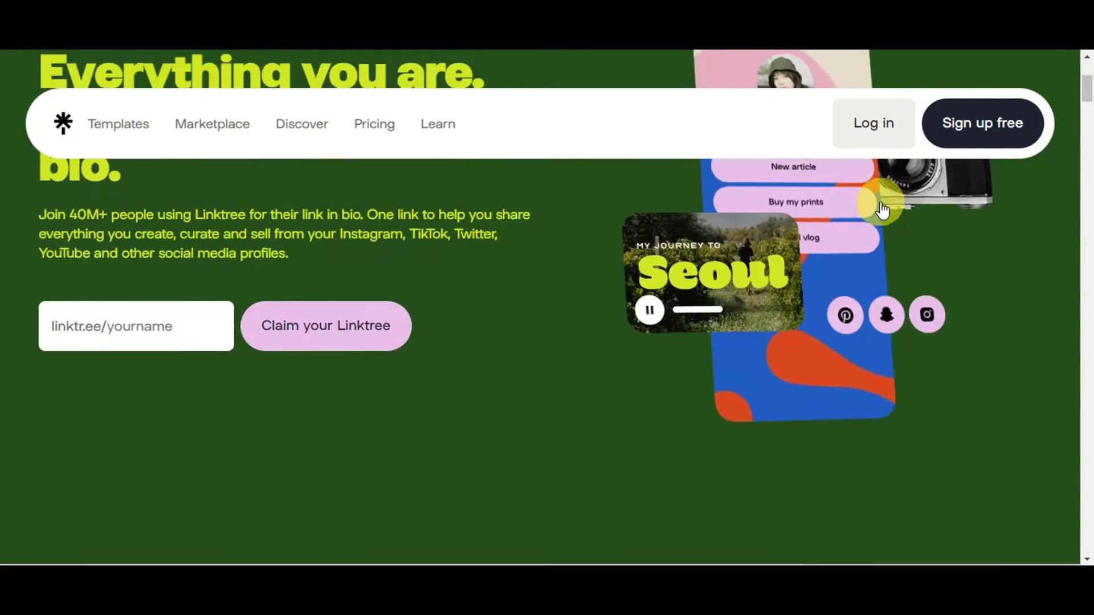
{"action": "scroll", "coordinate": [882, 210], "scroll_direction": "down", "scroll_amount": 6}
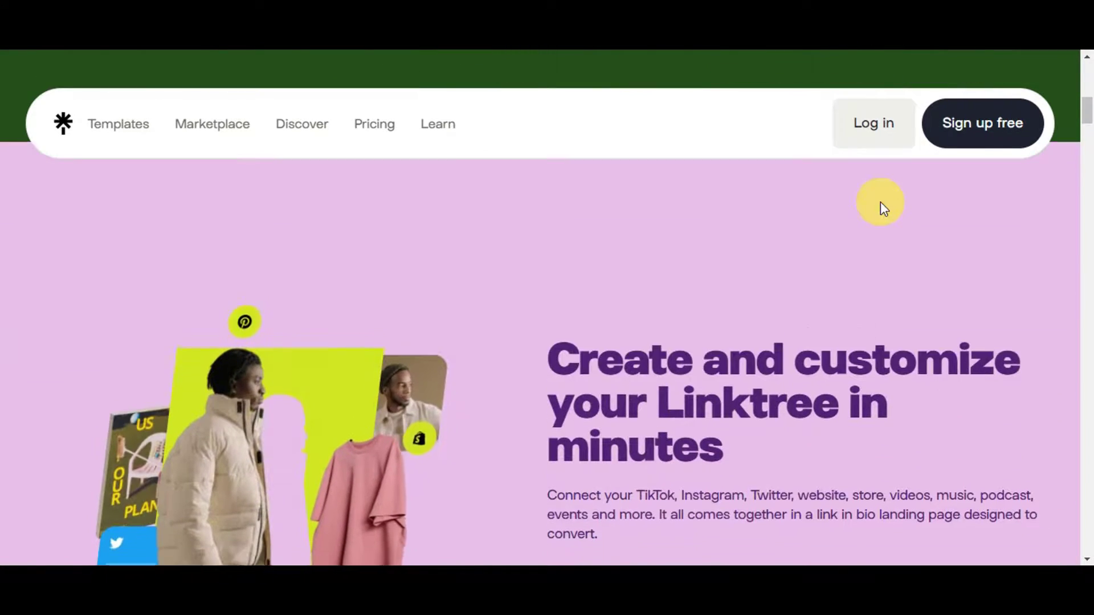
{"action": "scroll", "coordinate": [881, 202], "scroll_direction": "down", "scroll_amount": 2}
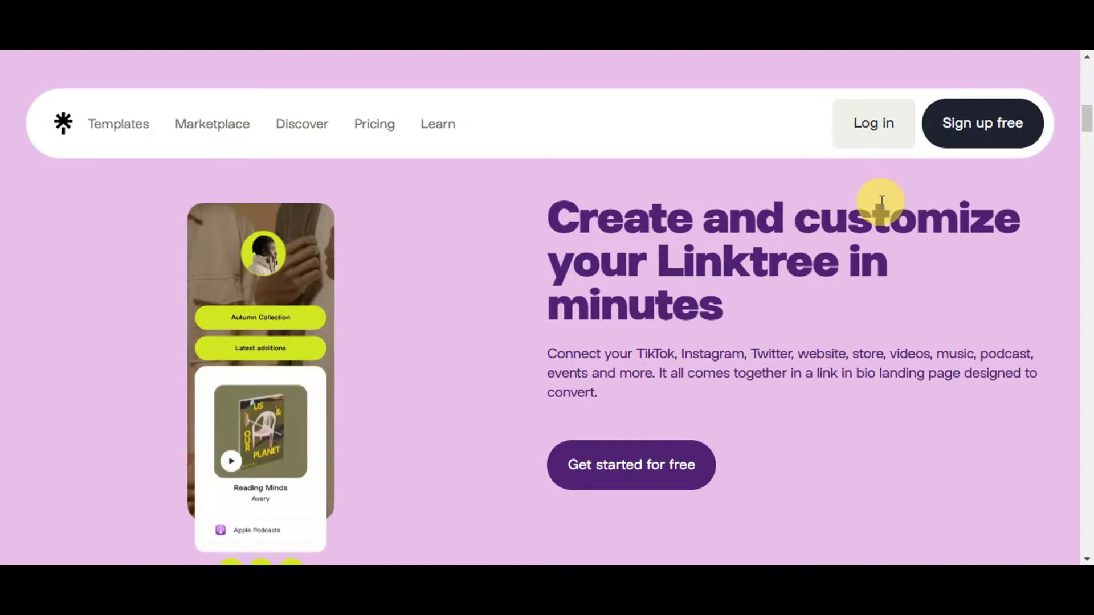
{"action": "scroll", "coordinate": [882, 201], "scroll_direction": "down", "scroll_amount": 5}
{"action": "scroll", "coordinate": [880, 201], "scroll_direction": "down", "scroll_amount": 4}
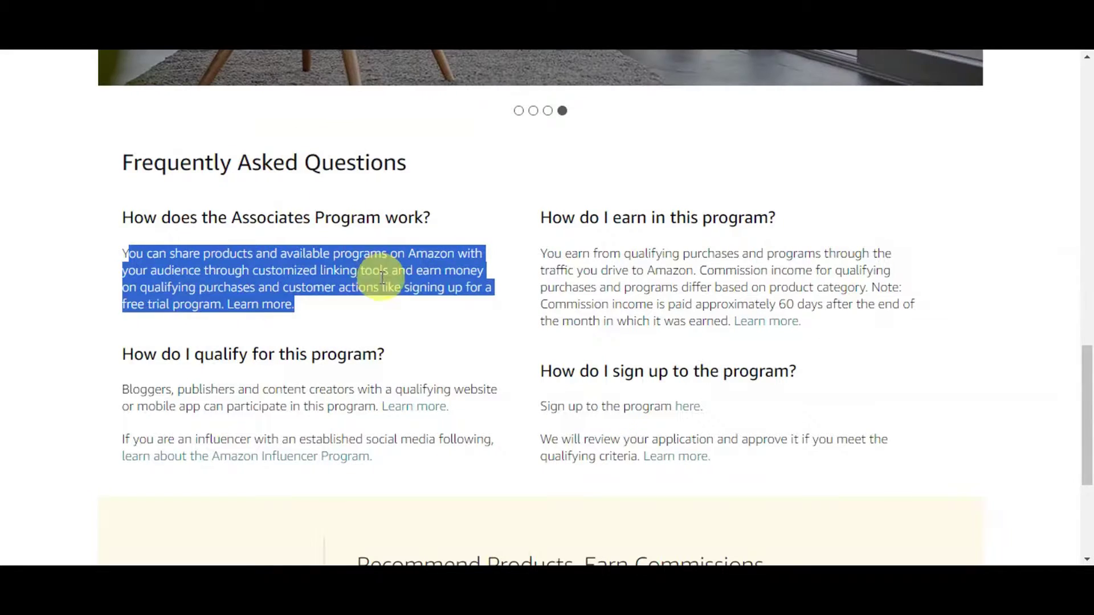
{"action": "scroll", "coordinate": [382, 277], "scroll_direction": "up", "scroll_amount": 15}
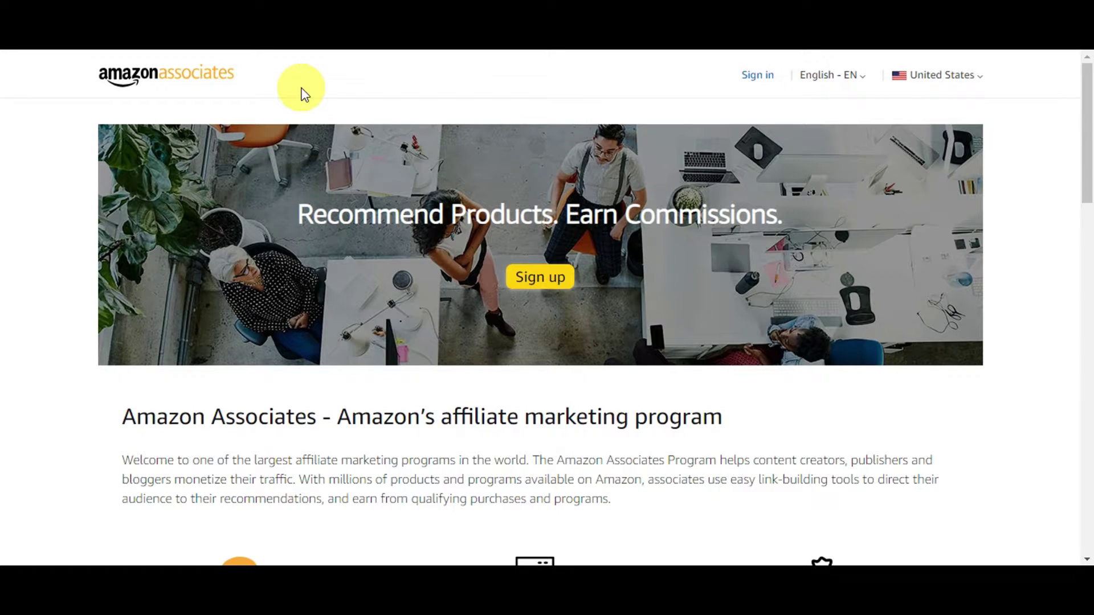
Go to the Amazon sign-in page via the Sign in link in the Associates header
{"action": "scroll", "coordinate": [319, 131], "scroll_direction": "down", "scroll_amount": 4}
{"action": "scroll", "coordinate": [391, 293], "scroll_direction": "down", "scroll_amount": 3}
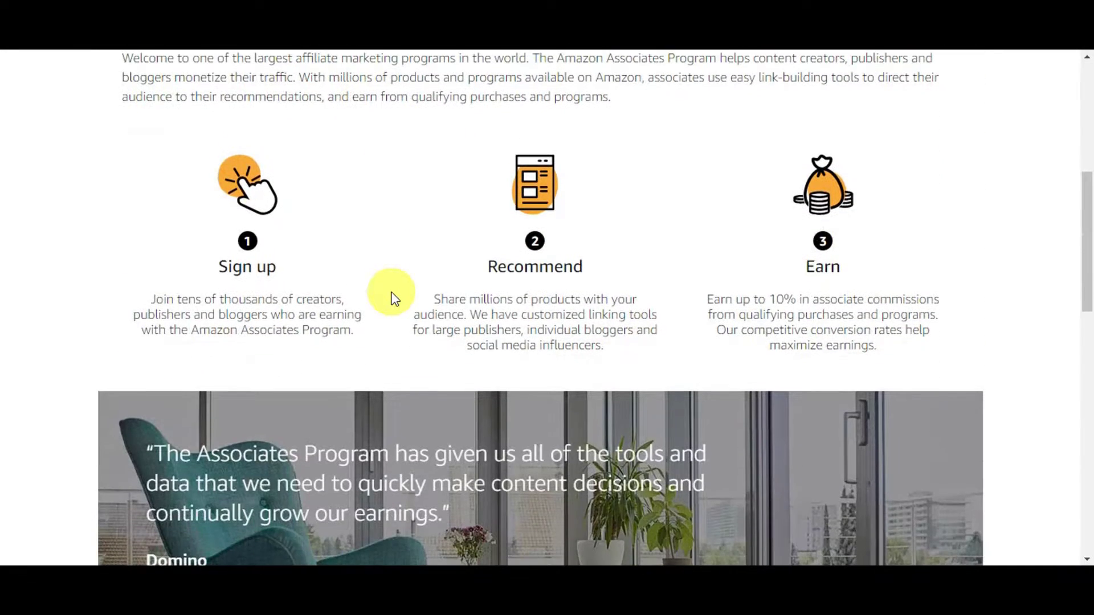
{"action": "scroll", "coordinate": [393, 298], "scroll_direction": "up", "scroll_amount": 2}
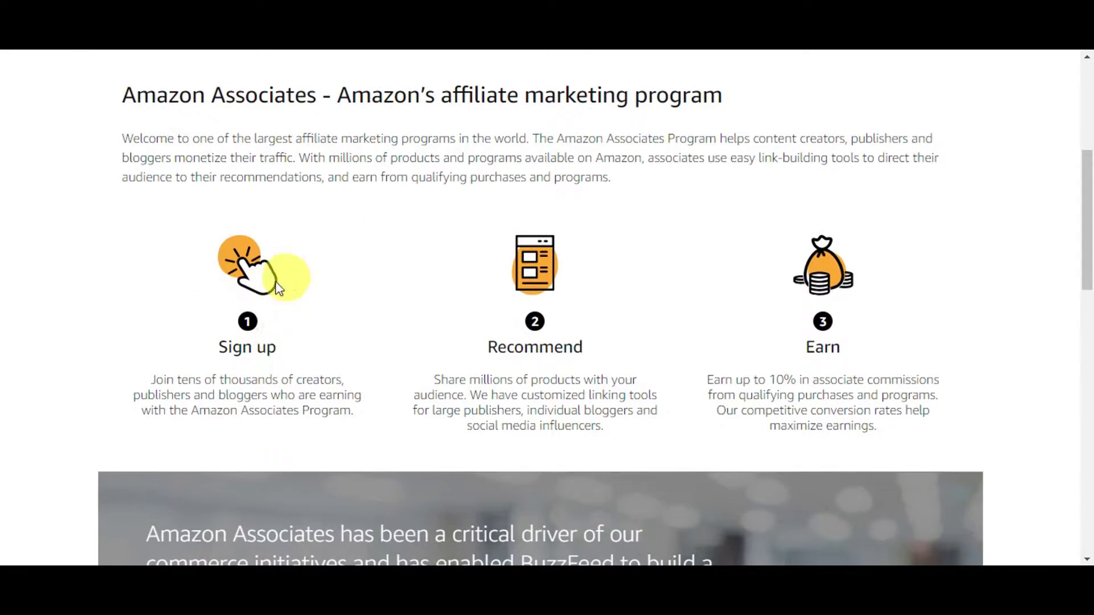
{"action": "scroll", "coordinate": [911, 307], "scroll_direction": "up", "scroll_amount": 5}
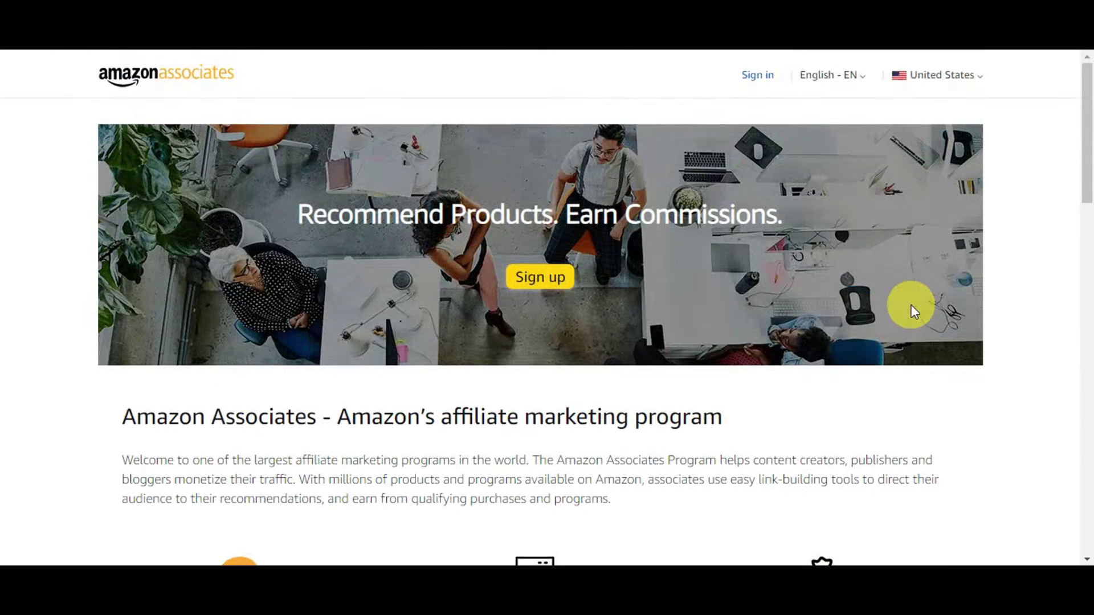
{"action": "left_click", "coordinate": [741, 76]}
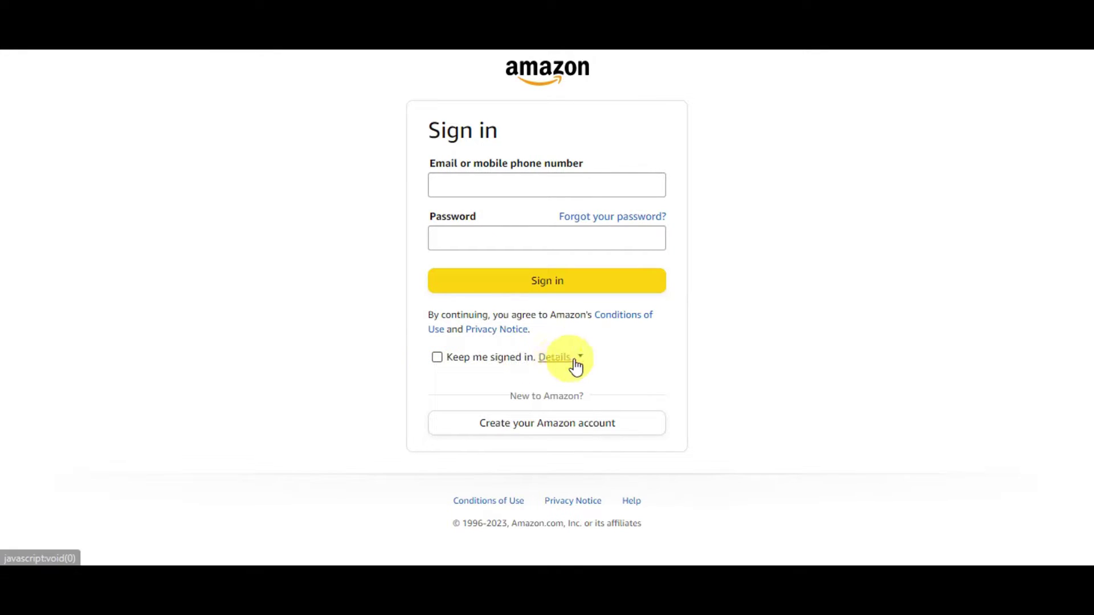
Start creating a new Amazon account from the sign-in page
{"action": "left_click", "coordinate": [523, 434]}
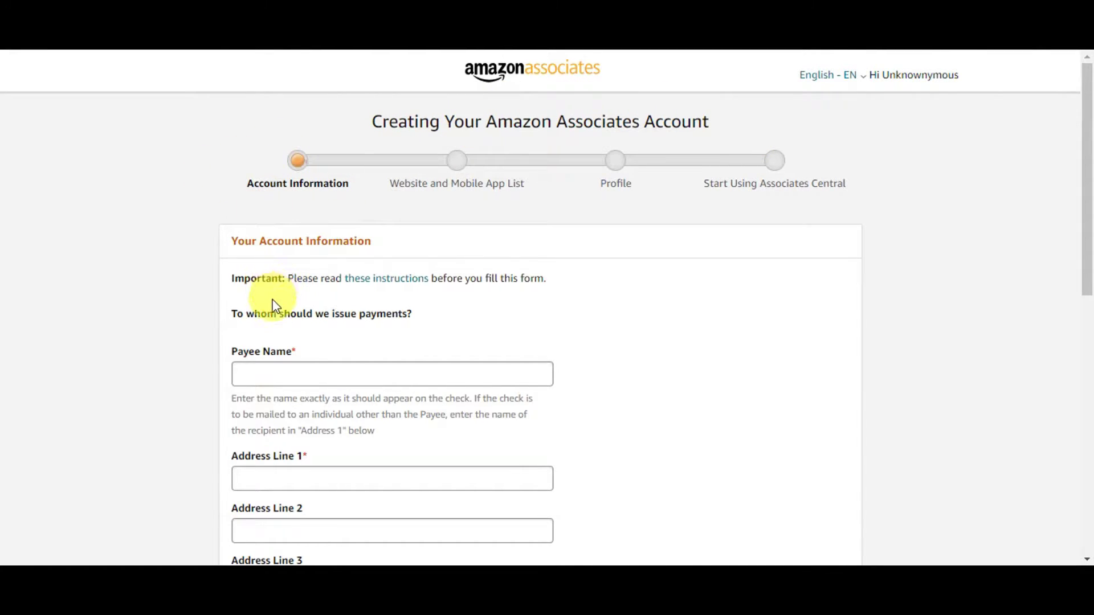
Go through the Account Information form's Payee Name and address fields
{"action": "scroll", "coordinate": [279, 297], "scroll_direction": "down", "scroll_amount": 4}
{"action": "scroll", "coordinate": [282, 256], "scroll_direction": "up", "scroll_amount": 3}
{"action": "scroll", "coordinate": [275, 298], "scroll_direction": "down", "scroll_amount": 2}
{"action": "scroll", "coordinate": [296, 244], "scroll_direction": "down", "scroll_amount": 5}
{"action": "scroll", "coordinate": [298, 261], "scroll_direction": "up", "scroll_amount": 8}
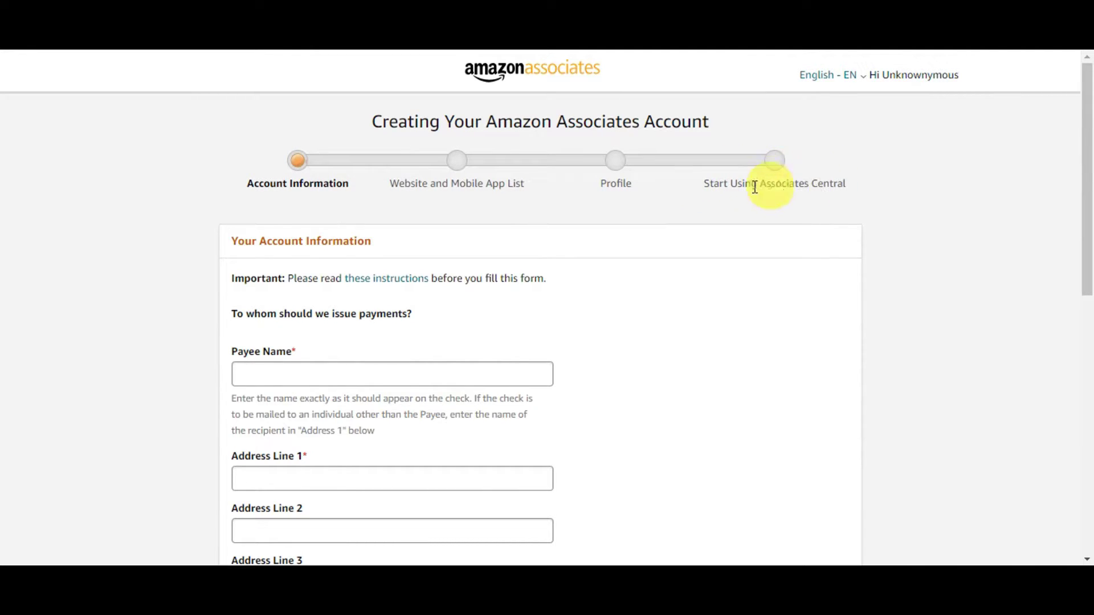
{"action": "scroll", "coordinate": [733, 249], "scroll_direction": "down", "scroll_amount": 10}
{"action": "scroll", "coordinate": [504, 288], "scroll_direction": "up", "scroll_amount": 4}
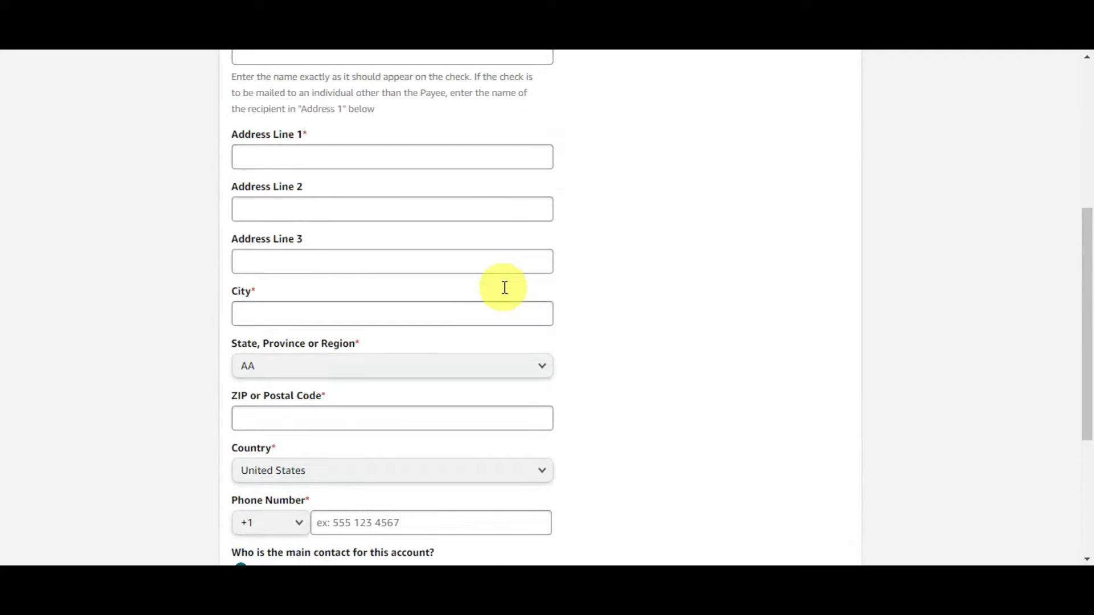
{"action": "scroll", "coordinate": [532, 247], "scroll_direction": "up", "scroll_amount": 5}
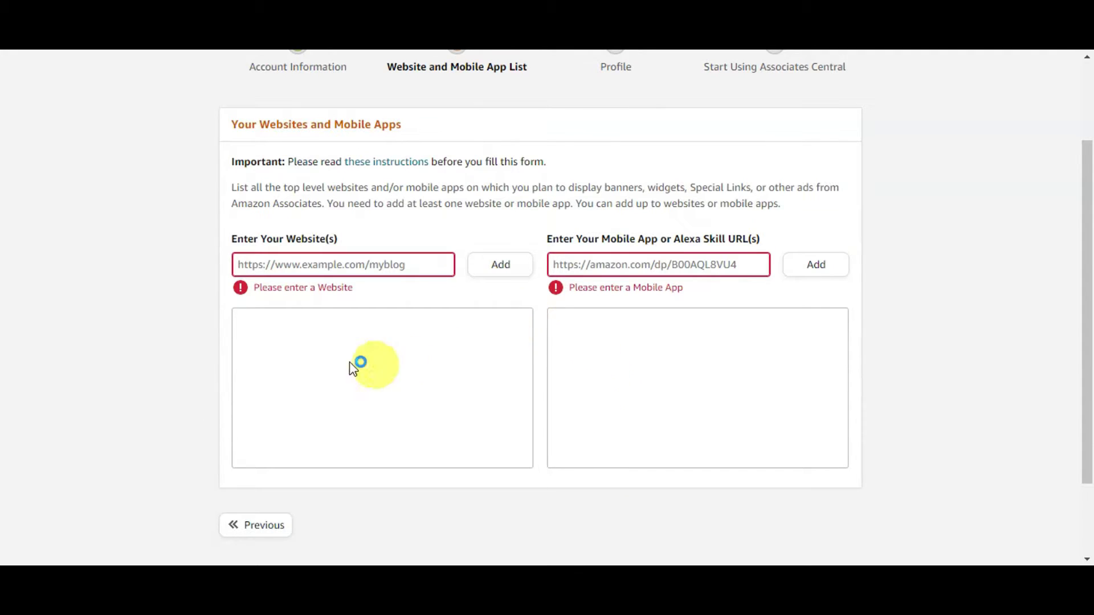
Review the empty website and mobile app lists on the Website and Mobile App List step
{"action": "scroll", "coordinate": [320, 222], "scroll_direction": "up", "scroll_amount": 3}
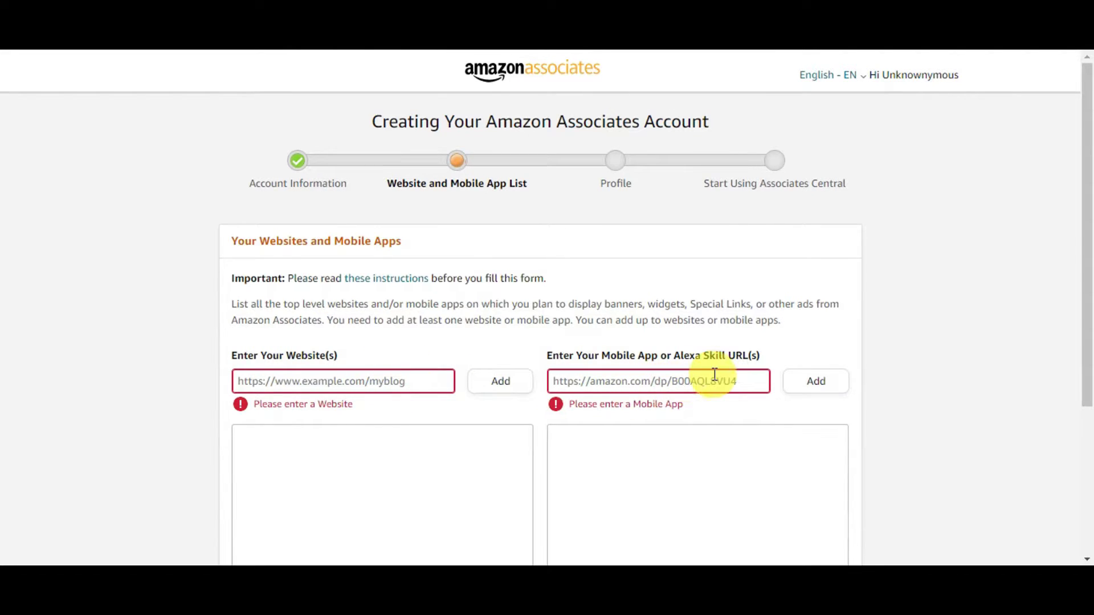
{"action": "scroll", "coordinate": [718, 372], "scroll_direction": "down", "scroll_amount": 1}
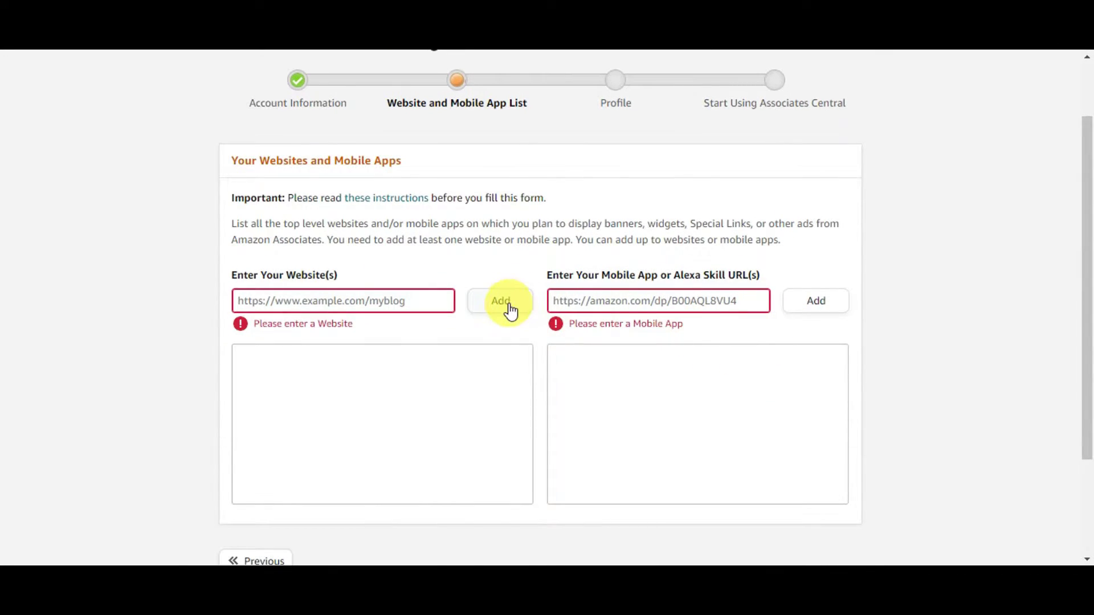
{"action": "scroll", "coordinate": [516, 301], "scroll_direction": "down", "scroll_amount": 1}
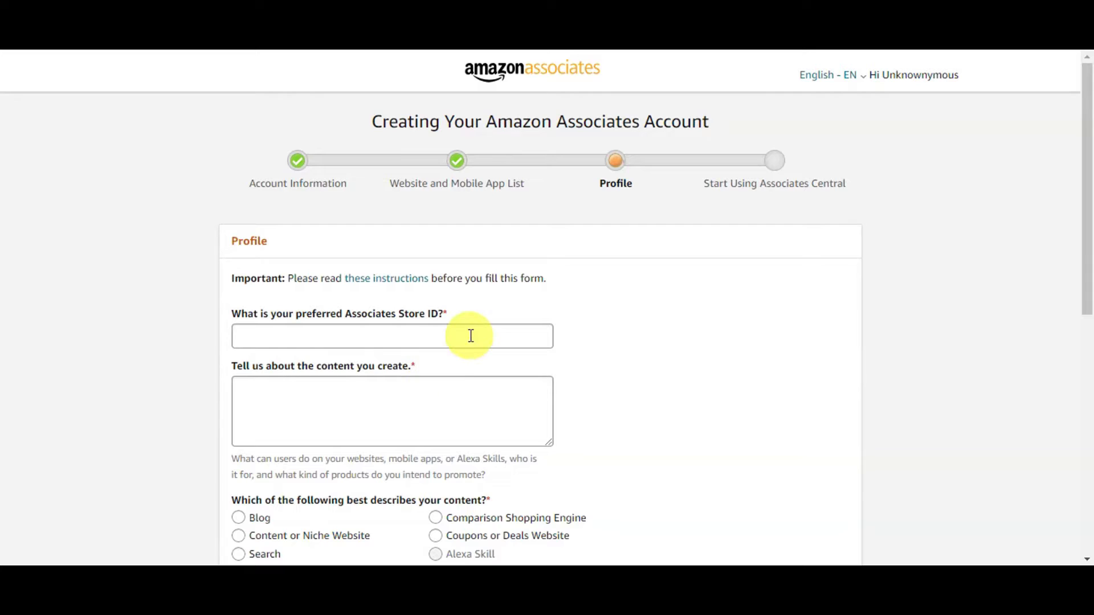
Fill in the Profile form, choosing a content type option
{"action": "scroll", "coordinate": [489, 273], "scroll_direction": "down", "scroll_amount": 1}
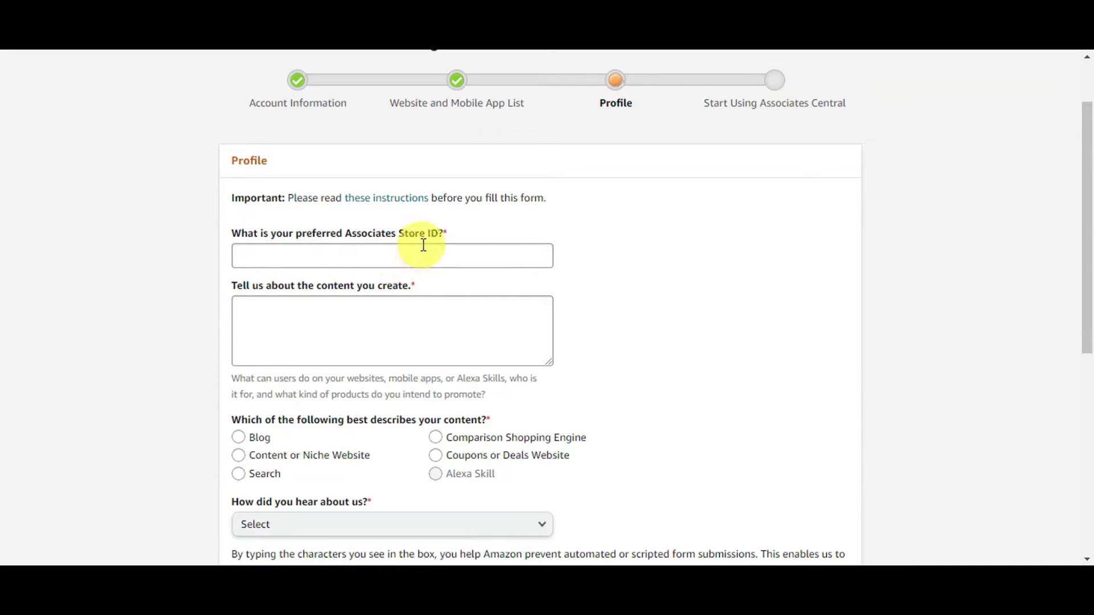
{"action": "scroll", "coordinate": [452, 293], "scroll_direction": "down", "scroll_amount": 2}
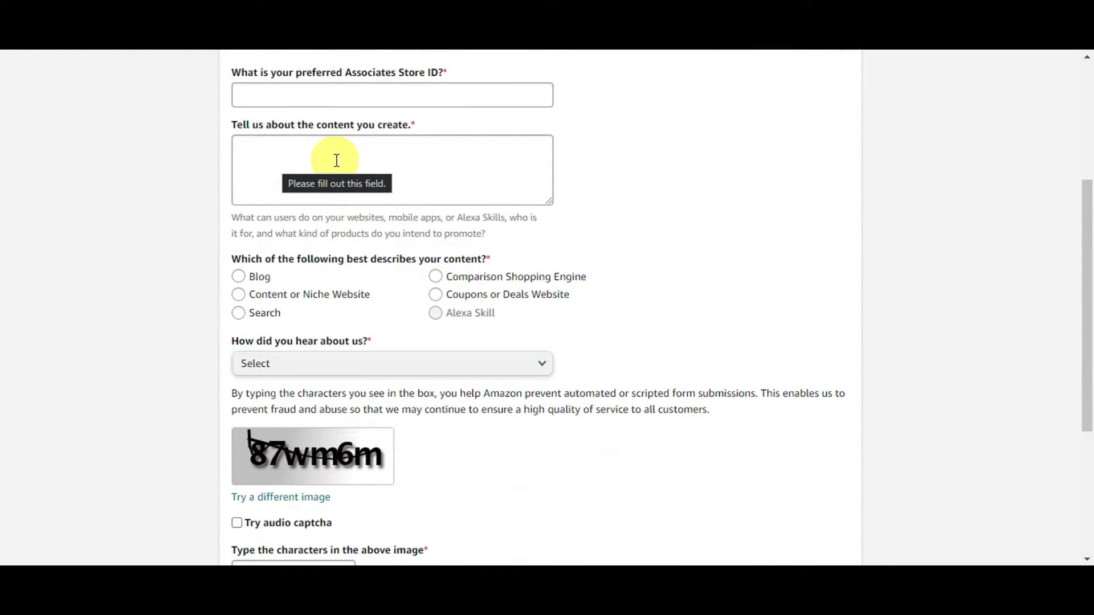
{"action": "key", "text": "Tab"}
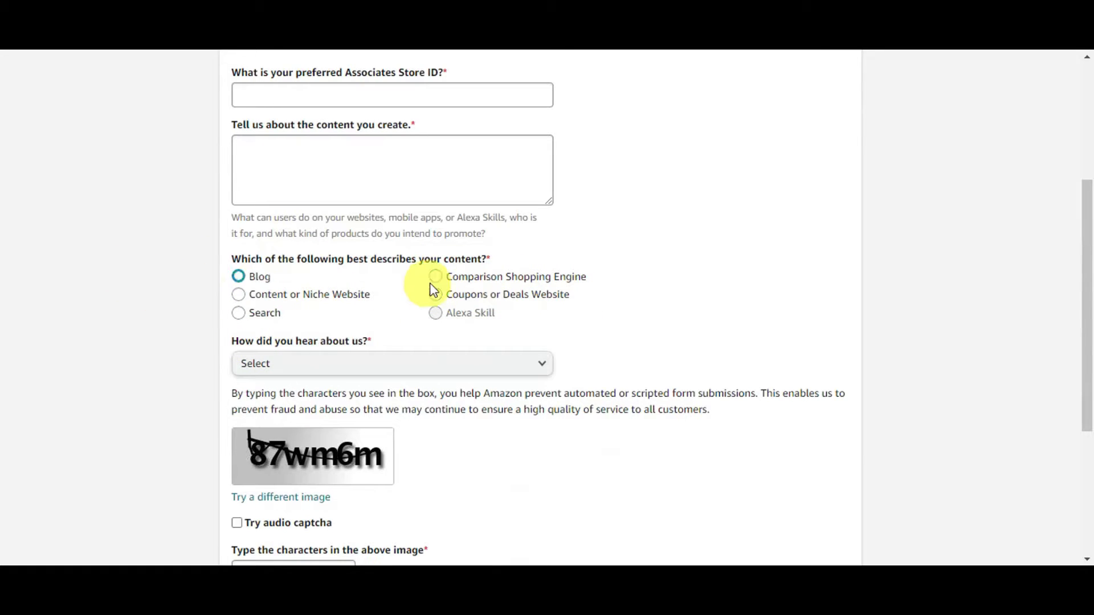
{"action": "left_click", "coordinate": [479, 318]}
{"action": "scroll", "coordinate": [439, 282], "scroll_direction": "down", "scroll_amount": 3}
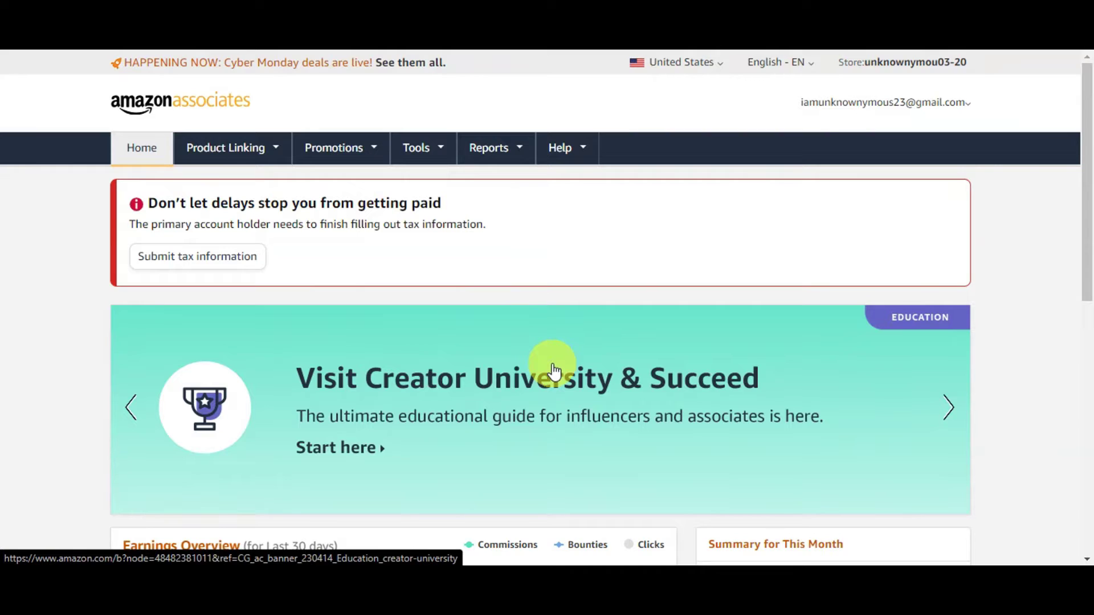
Launch SiteStripe on Amazon.com from the Associates Tools menu
{"action": "left_click", "coordinate": [436, 161]}
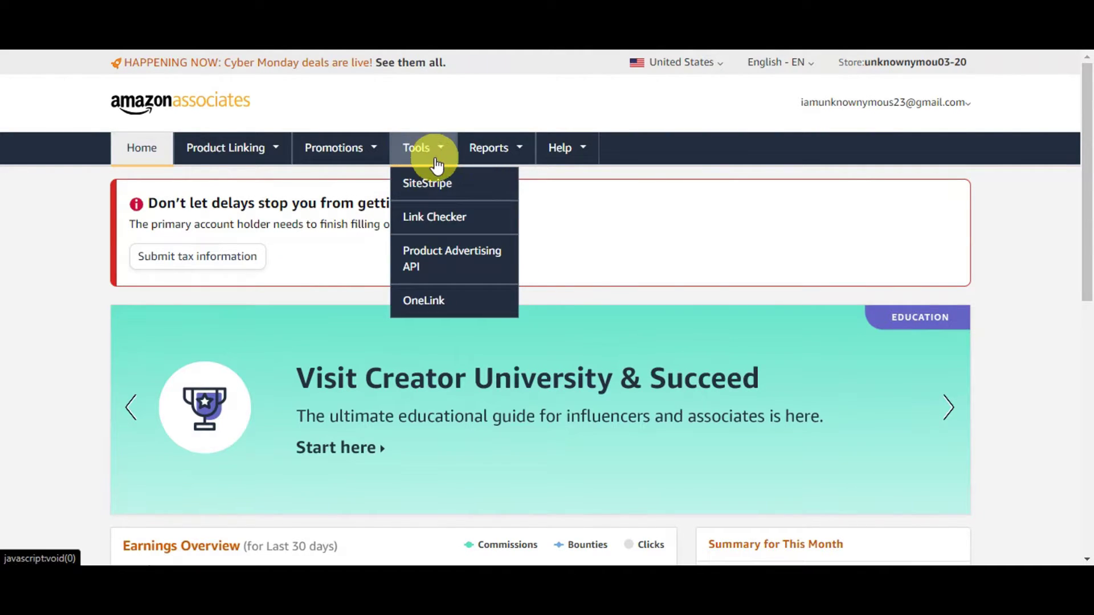
{"action": "left_click", "coordinate": [469, 192]}
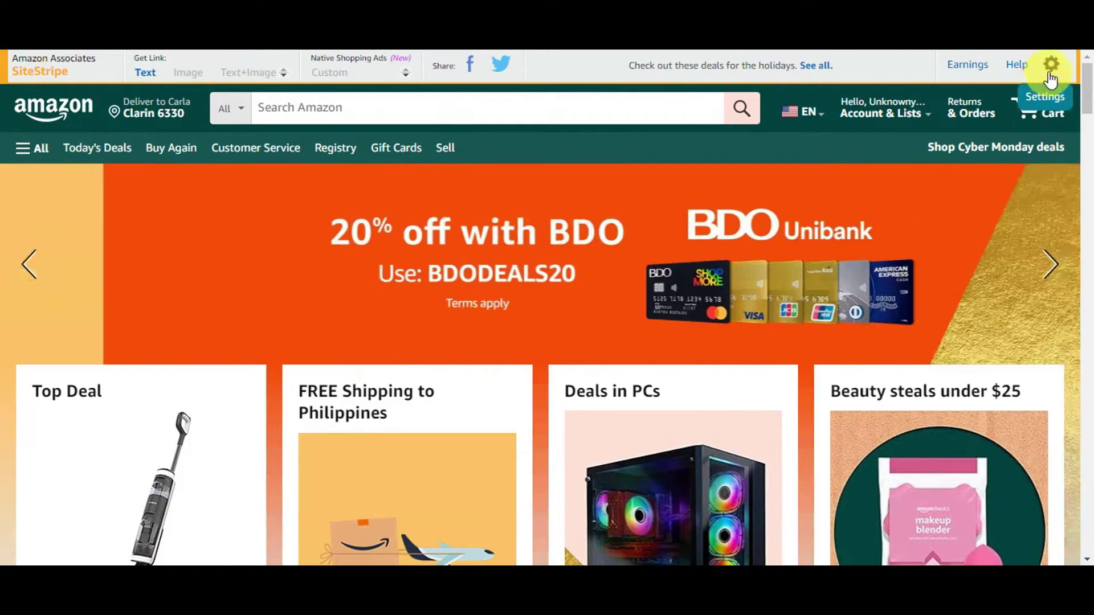
{"action": "left_click", "coordinate": [1051, 65]}
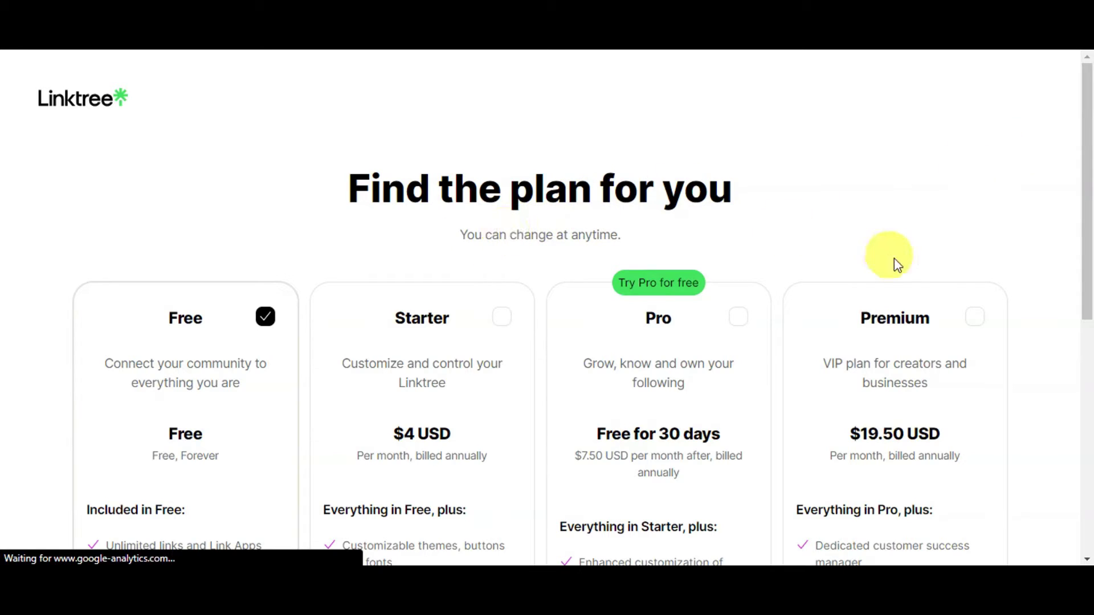
Keep the Free plan and continue to Linktree's 'Let's add some links' page
{"action": "scroll", "coordinate": [896, 202], "scroll_direction": "down", "scroll_amount": 1}
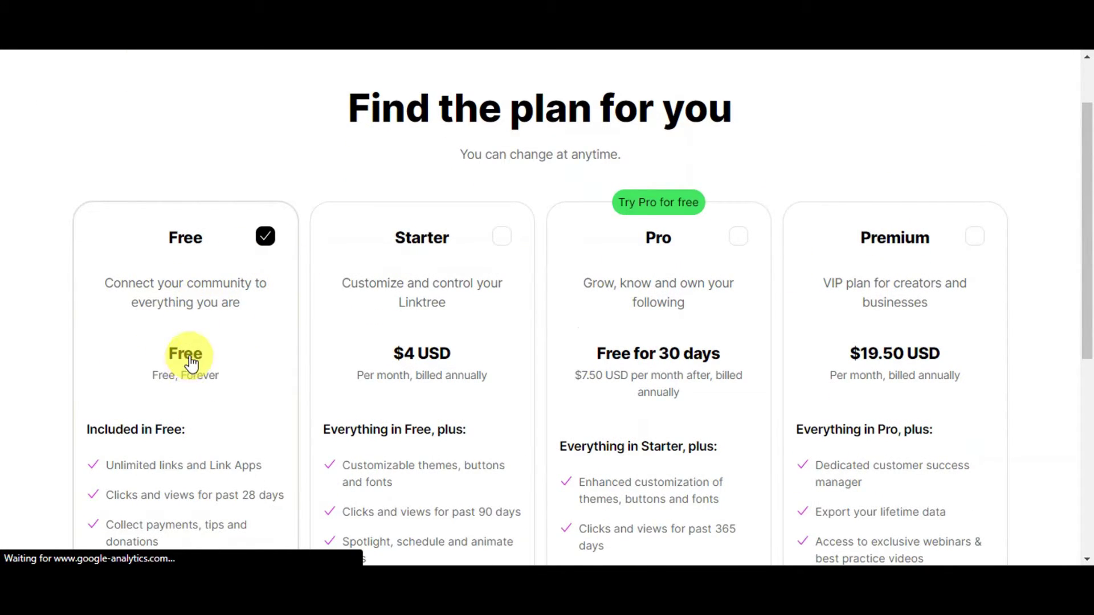
{"action": "scroll", "coordinate": [178, 376], "scroll_direction": "down", "scroll_amount": 2}
{"action": "scroll", "coordinate": [697, 268], "scroll_direction": "up", "scroll_amount": 1}
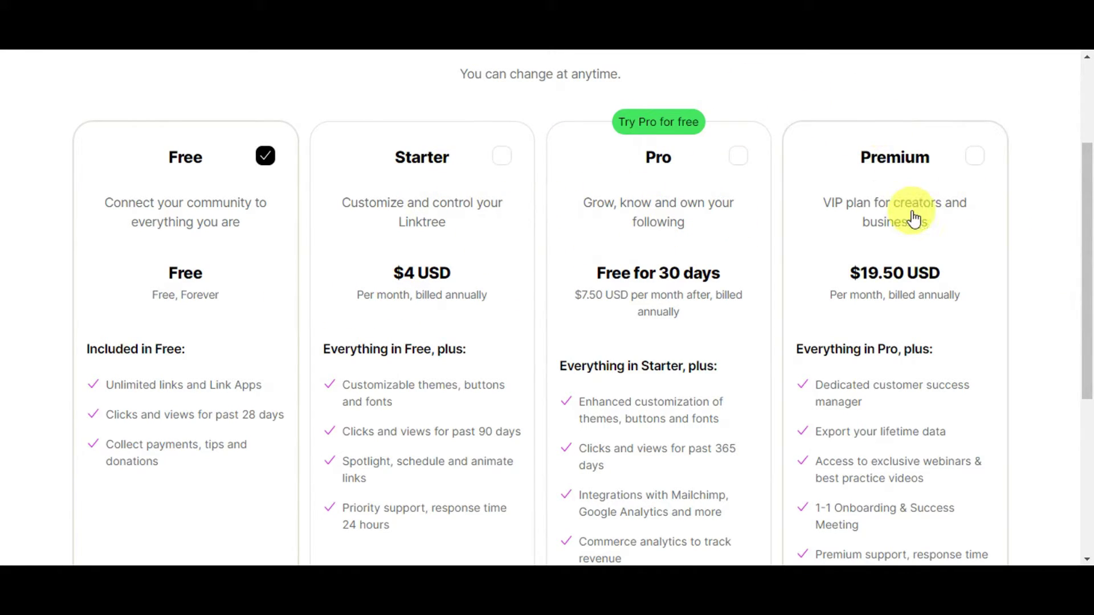
{"action": "scroll", "coordinate": [950, 288], "scroll_direction": "down", "scroll_amount": 2}
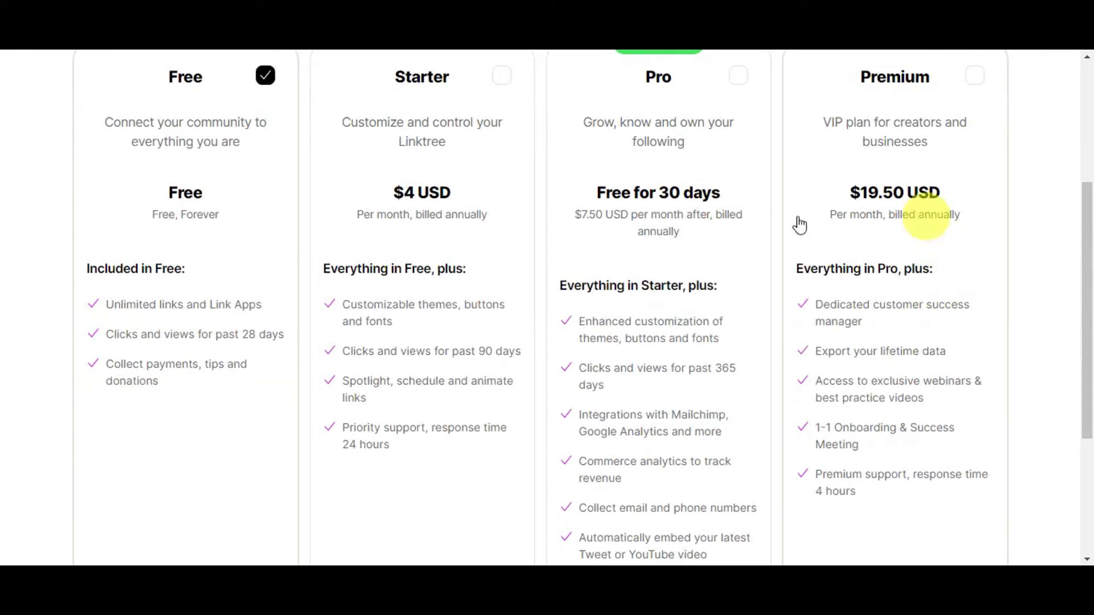
{"action": "scroll", "coordinate": [293, 325], "scroll_direction": "down", "scroll_amount": 5}
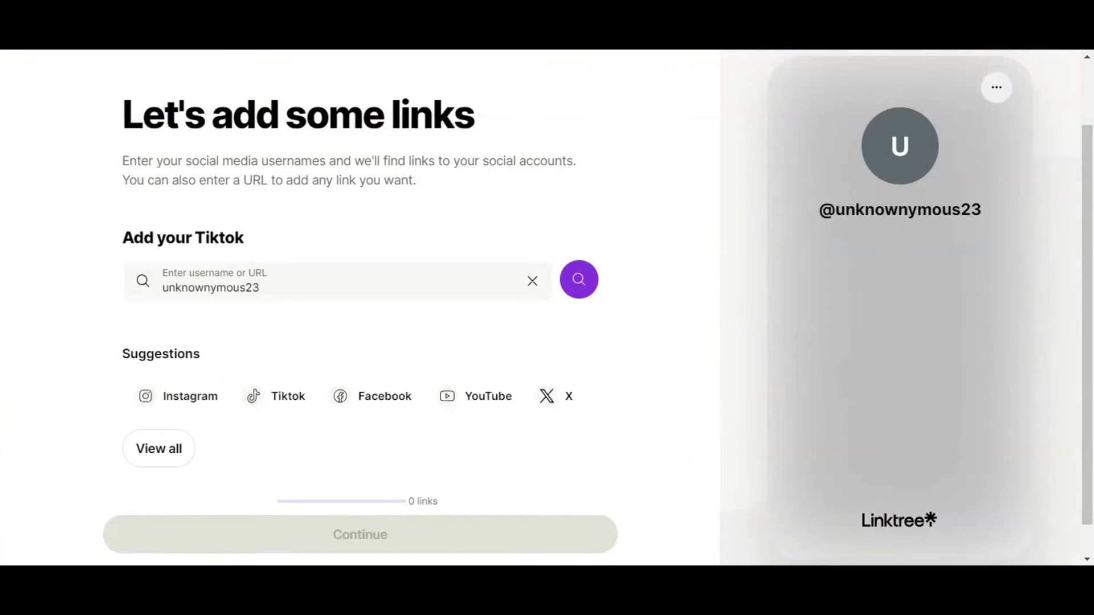
{"action": "scroll", "coordinate": [410, 181], "scroll_direction": "down", "scroll_amount": 1}
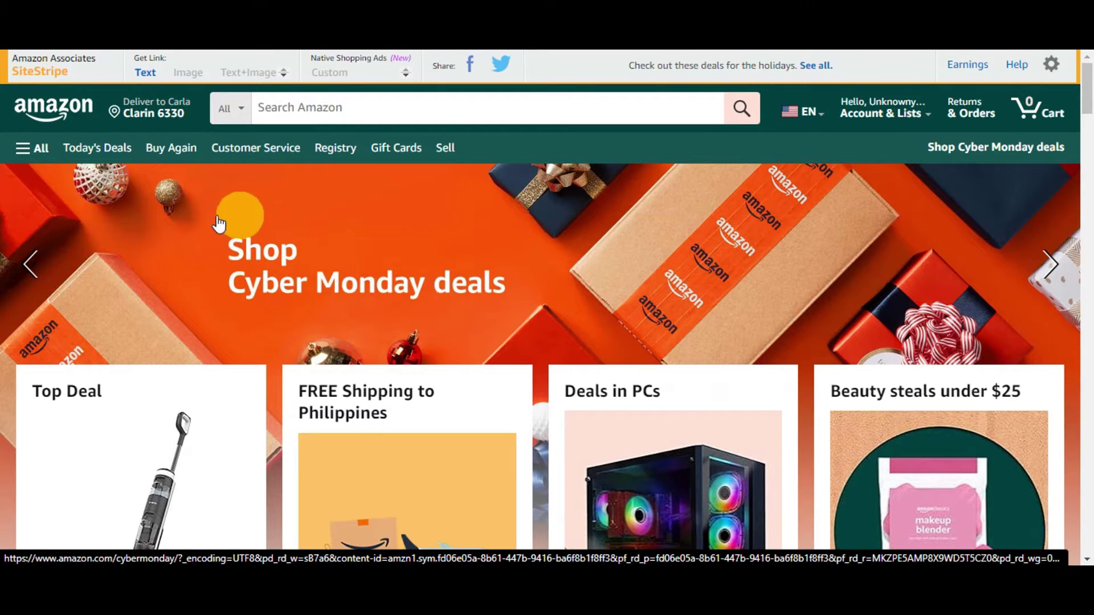
Find Unreasonable Hospitality among the next Deals Under $25 and open its product page
{"action": "scroll", "coordinate": [935, 292], "scroll_direction": "down", "scroll_amount": 10}
{"action": "scroll", "coordinate": [933, 298], "scroll_direction": "down", "scroll_amount": 18}
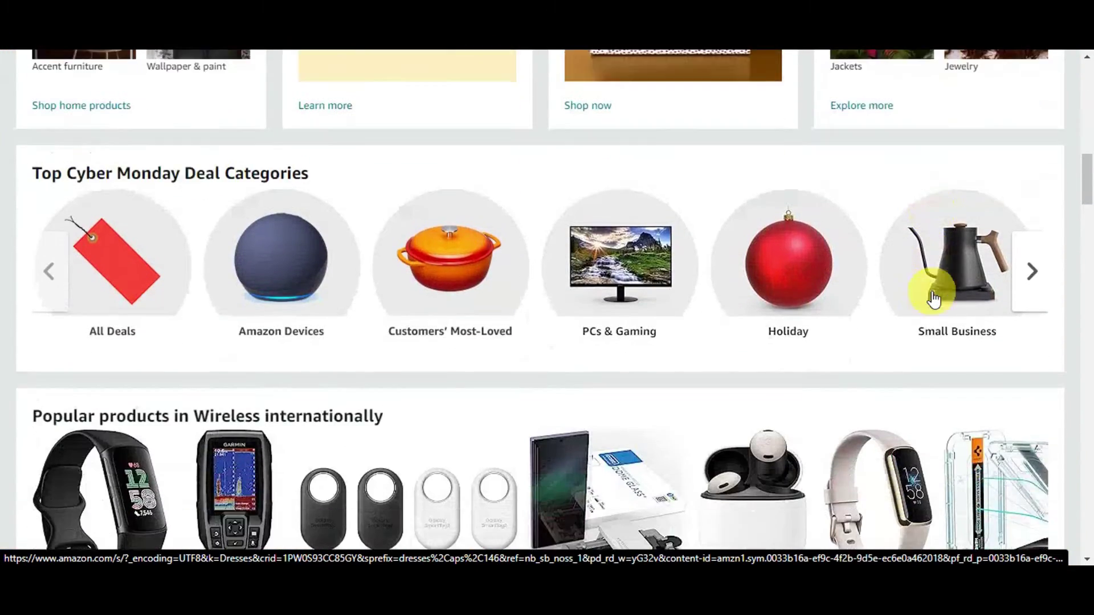
{"action": "scroll", "coordinate": [932, 298], "scroll_direction": "down", "scroll_amount": 14}
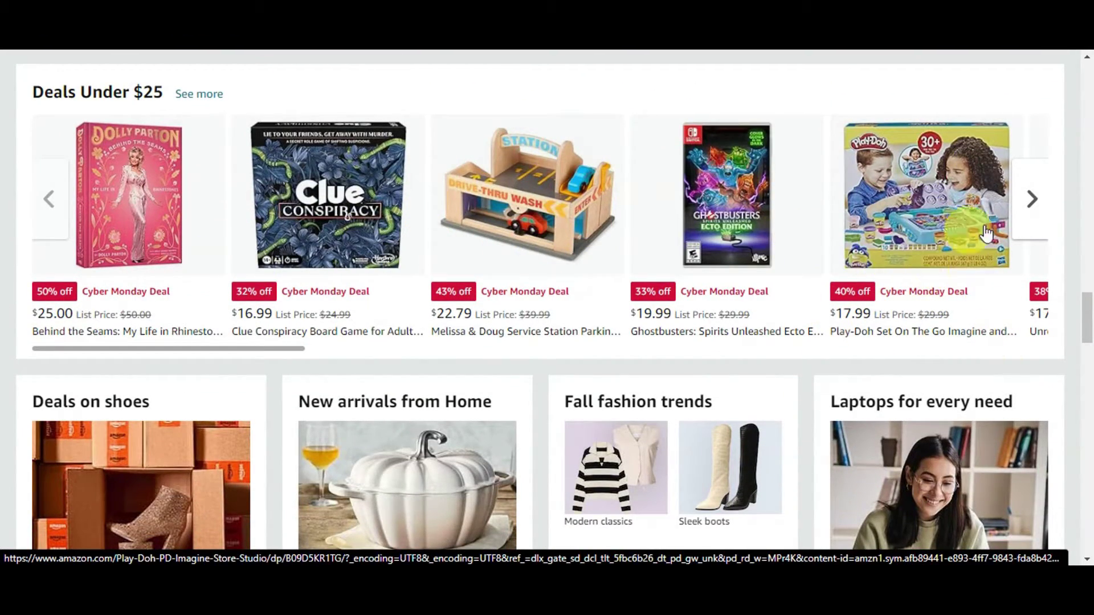
{"action": "left_click", "coordinate": [1031, 200]}
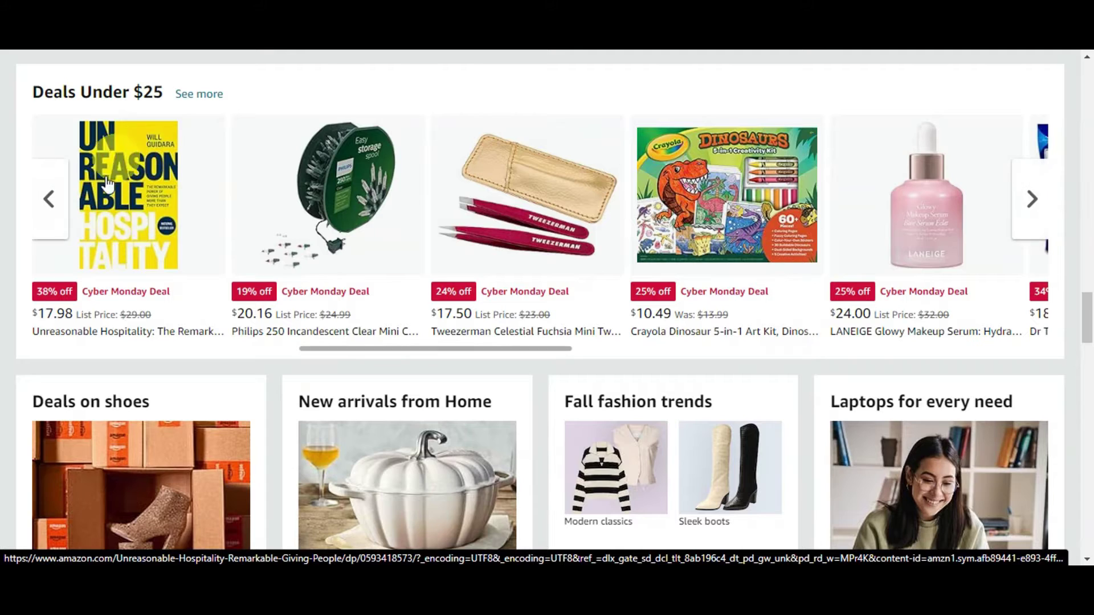
{"action": "left_click", "coordinate": [134, 202]}
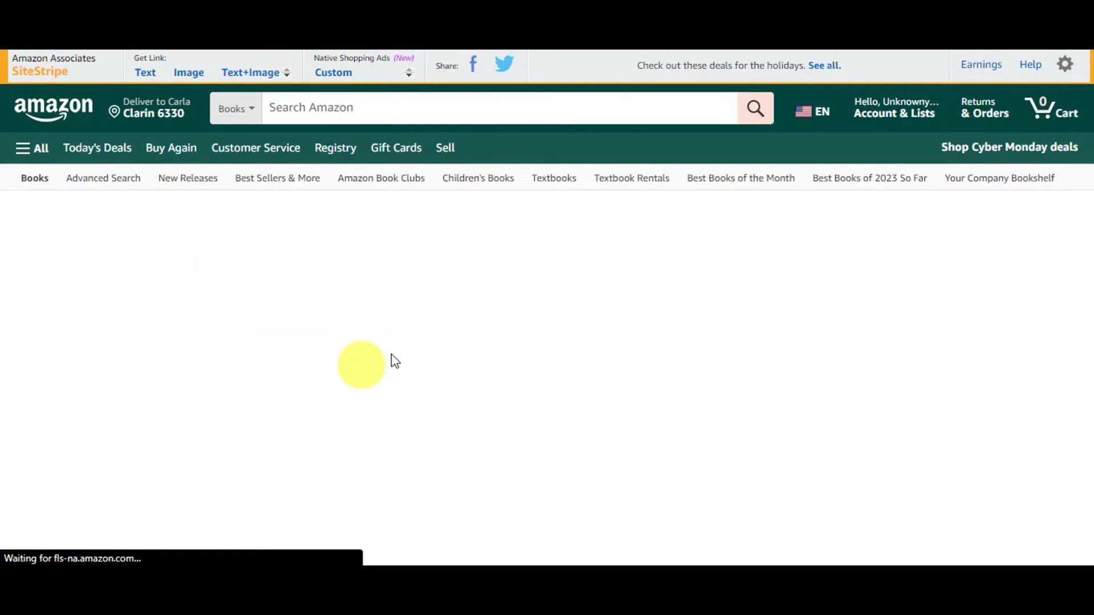
{"action": "scroll", "coordinate": [472, 341], "scroll_direction": "down", "scroll_amount": 4}
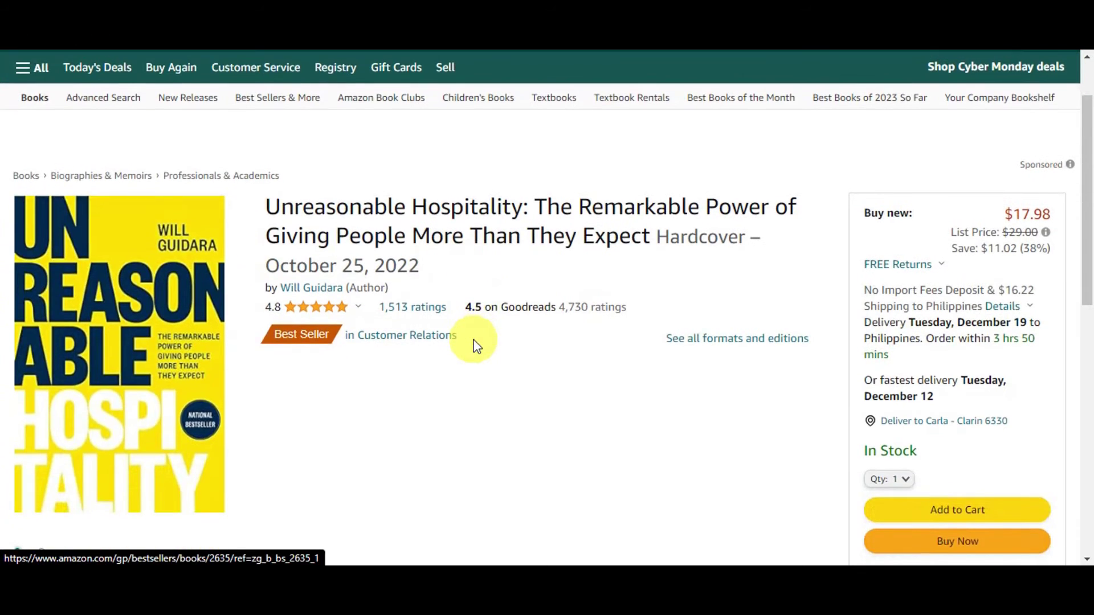
{"action": "scroll", "coordinate": [476, 342], "scroll_direction": "up", "scroll_amount": 4}
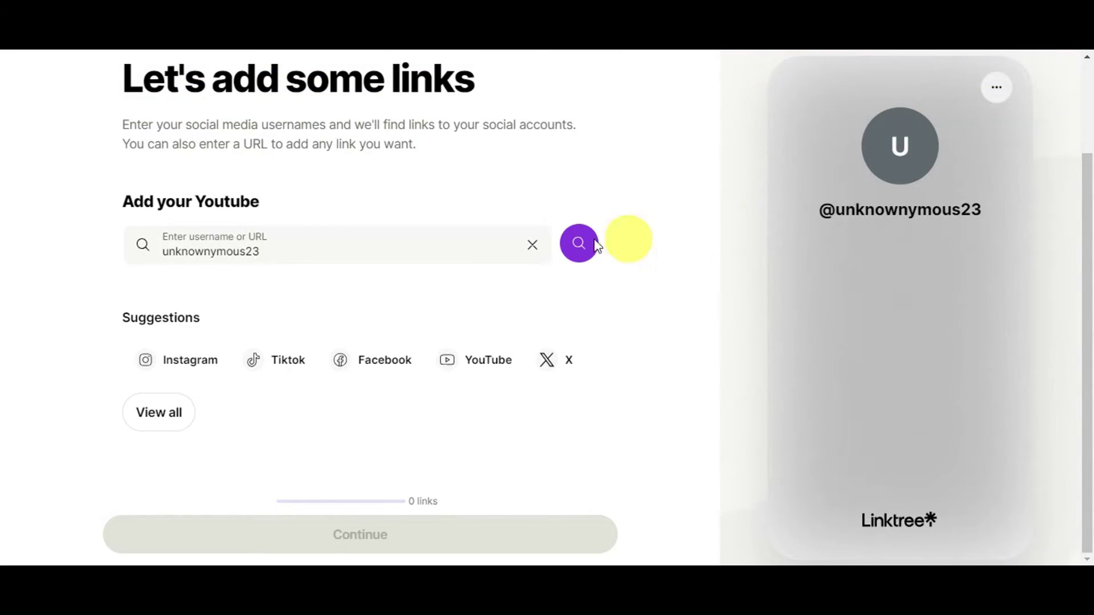
Choose Instagram as the first link and finish the Linktree setup
{"action": "left_click", "coordinate": [193, 361]}
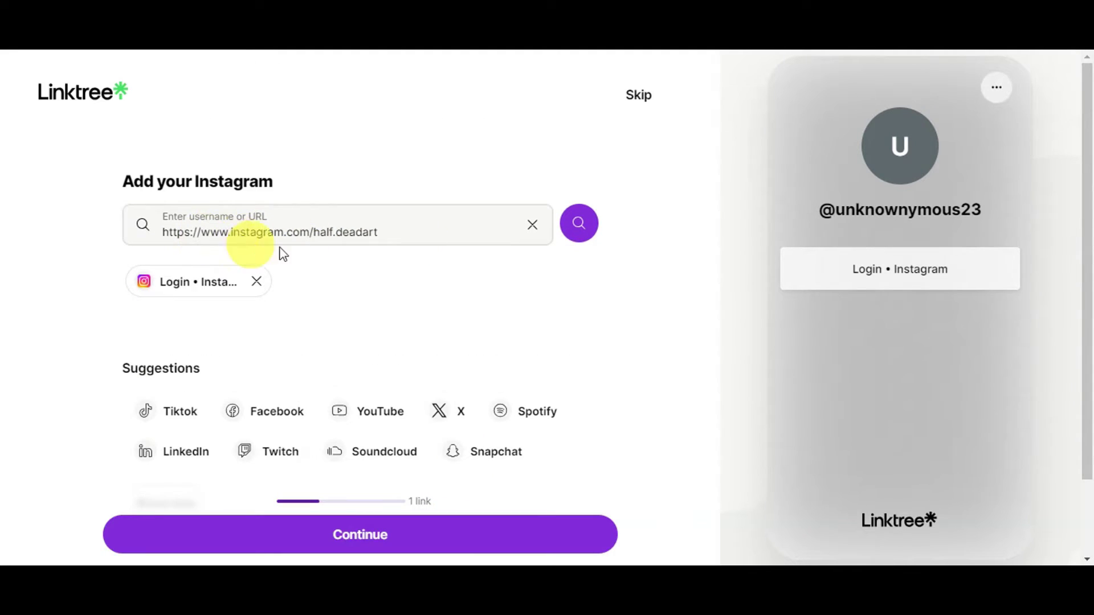
{"action": "scroll", "coordinate": [244, 242], "scroll_direction": "down", "scroll_amount": 2}
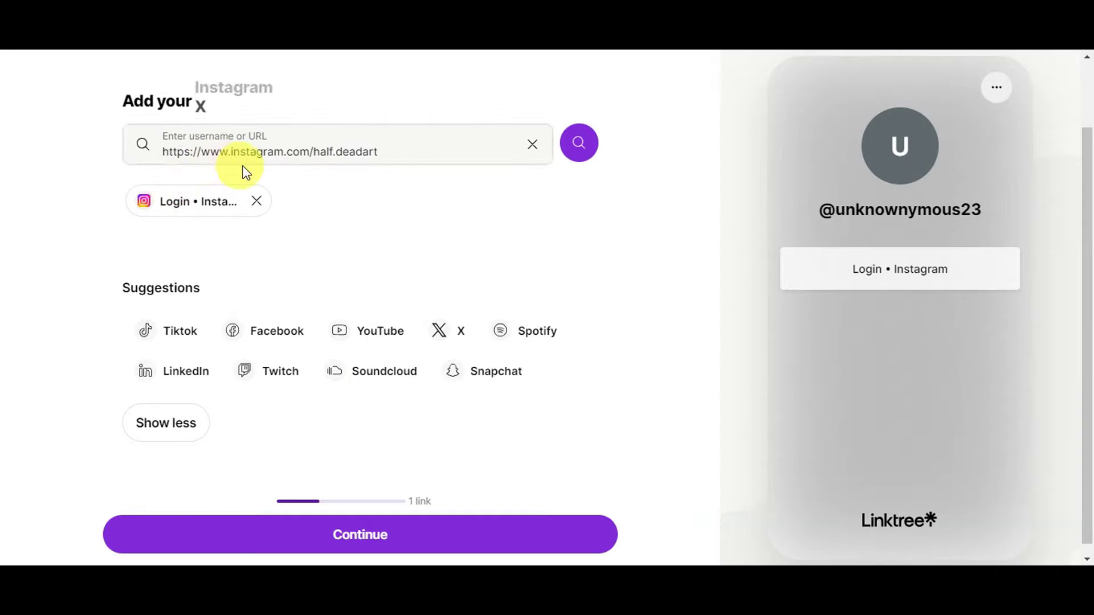
{"action": "left_click", "coordinate": [348, 532]}
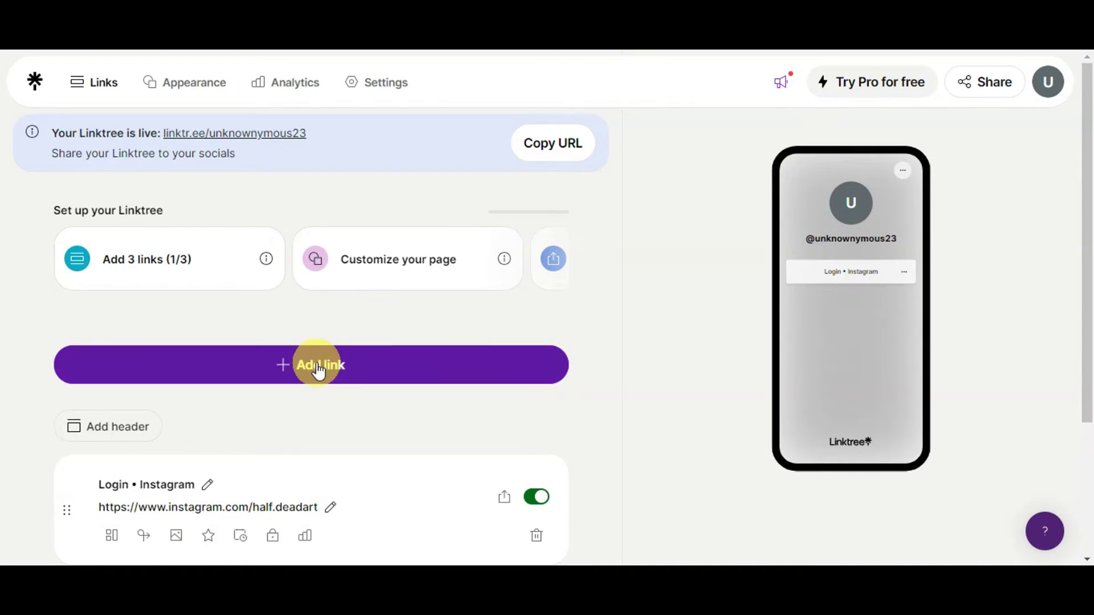
Start a new link on the Links page and get ready to enter its URL
{"action": "scroll", "coordinate": [317, 367], "scroll_direction": "down", "scroll_amount": 2}
{"action": "scroll", "coordinate": [267, 233], "scroll_direction": "up", "scroll_amount": 3}
{"action": "left_click", "coordinate": [256, 342]}
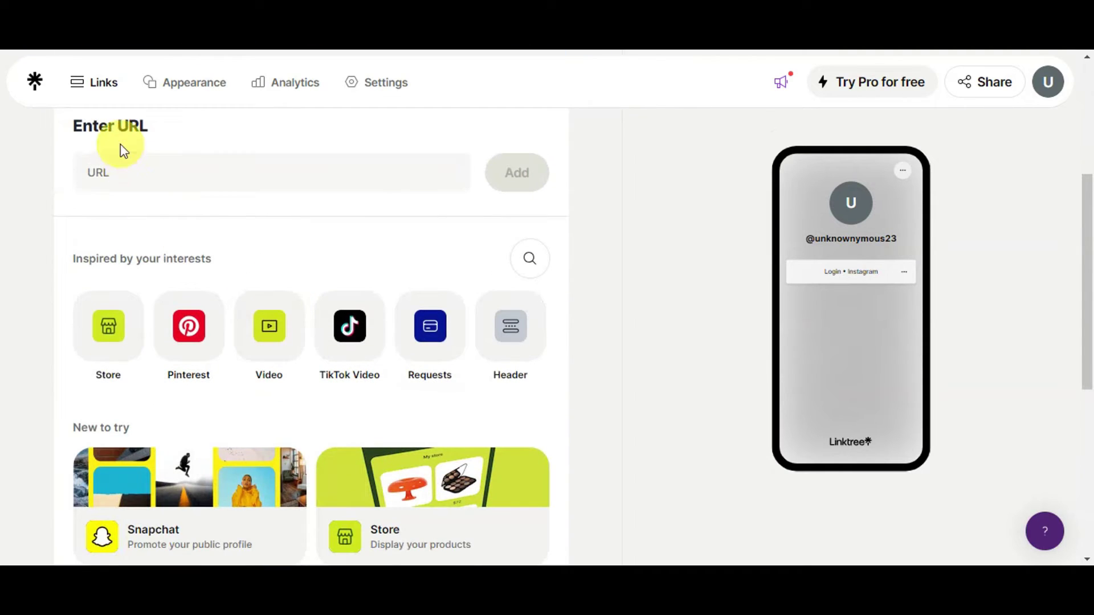
{"action": "left_click", "coordinate": [137, 177]}
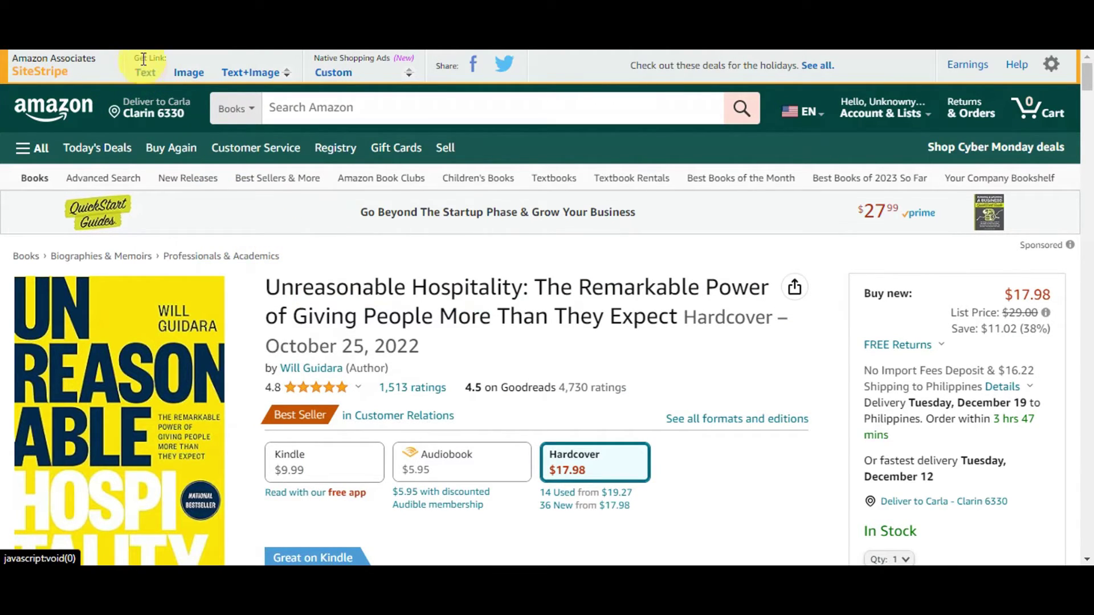
{"action": "left_click", "coordinate": [151, 80]}
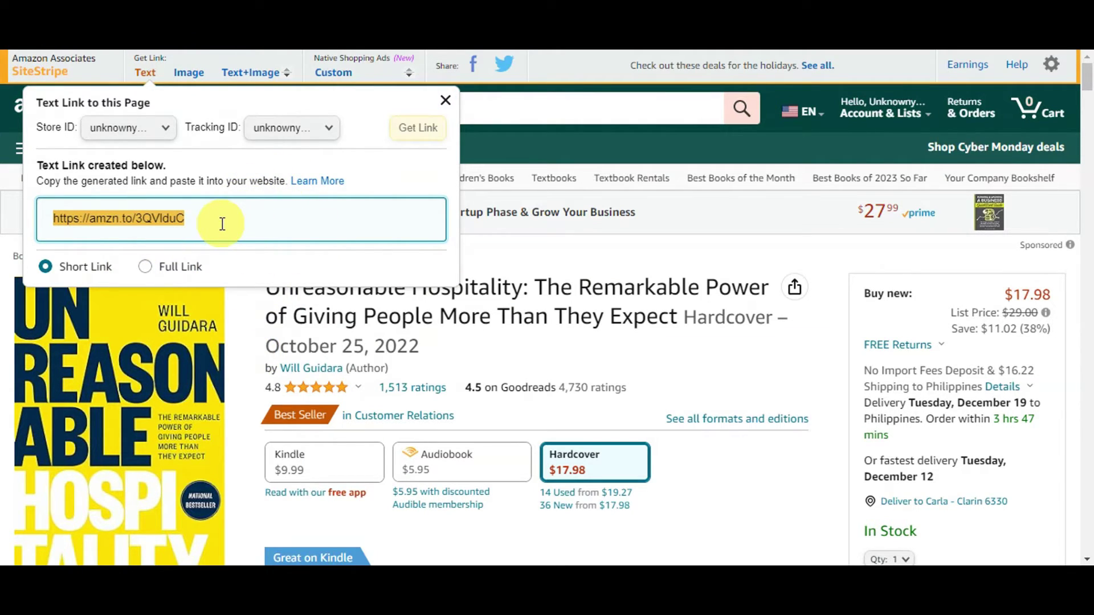
{"action": "left_click", "coordinate": [411, 128]}
{"action": "left_click_drag", "start_coordinate": [248, 223], "coordinate": [38, 210]}
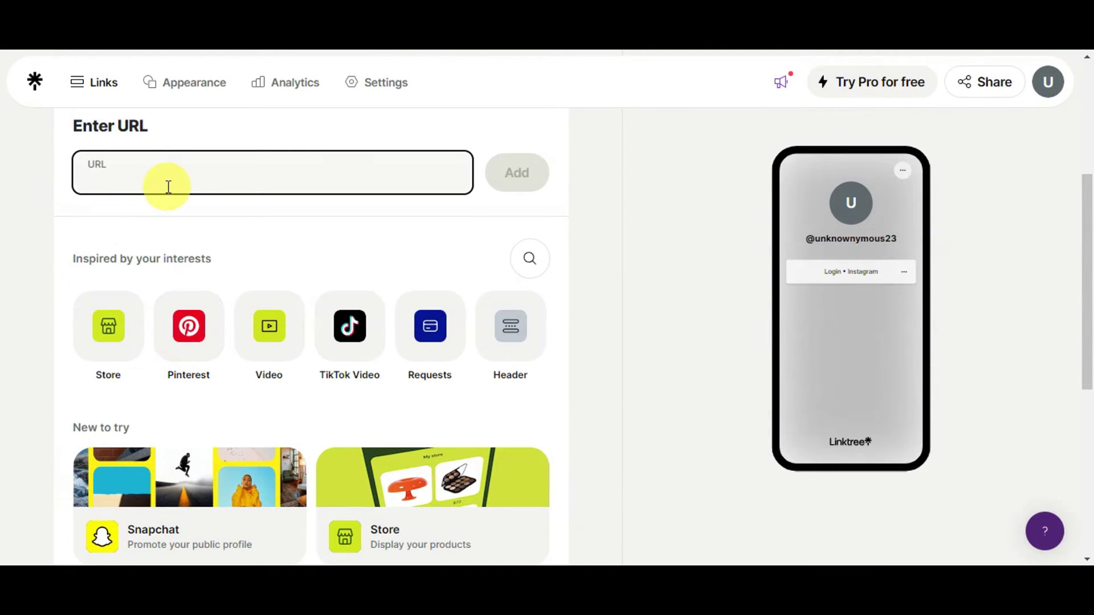
{"action": "type", "text": "https://amzn.to/3QVduC"}
{"action": "left_click", "coordinate": [521, 174]}
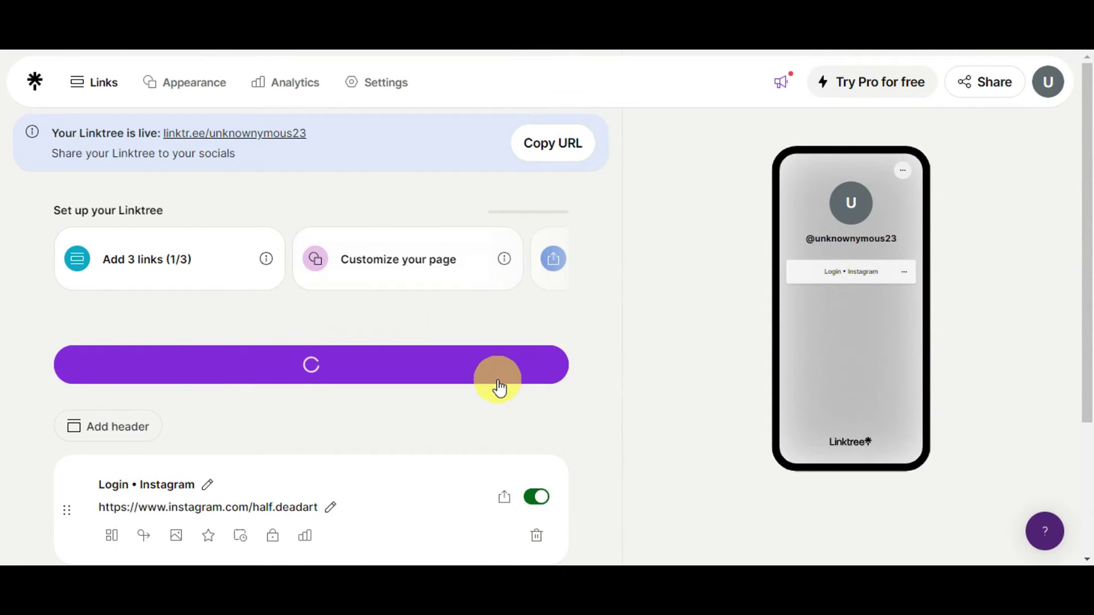
View analytics for the new amzn.to link and dismiss the featured-layout tip
{"action": "scroll", "coordinate": [455, 348], "scroll_direction": "down", "scroll_amount": 4}
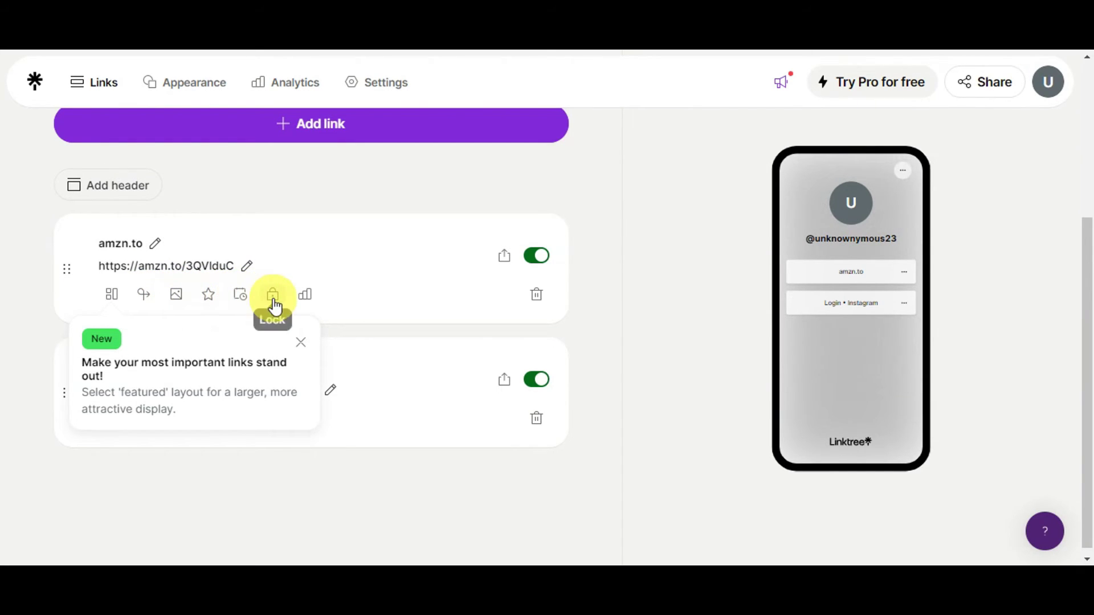
{"action": "left_click", "coordinate": [308, 297]}
{"action": "left_click", "coordinate": [300, 342]}
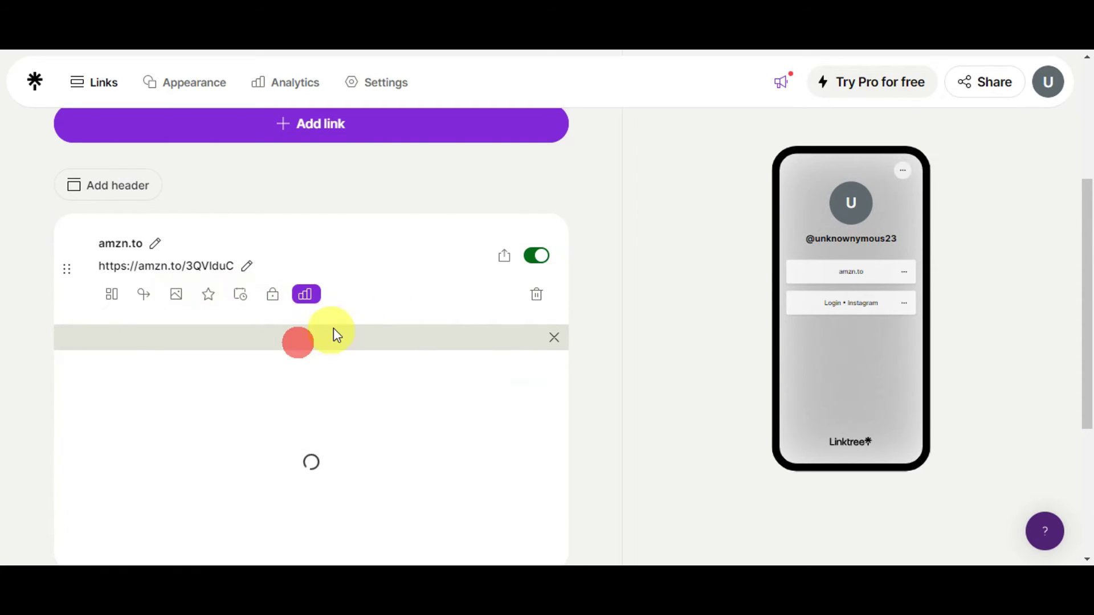
Close the SiteStripe text link popup on the Unreasonable Hospitality page
{"action": "scroll", "coordinate": [224, 313], "scroll_direction": "down", "scroll_amount": 1}
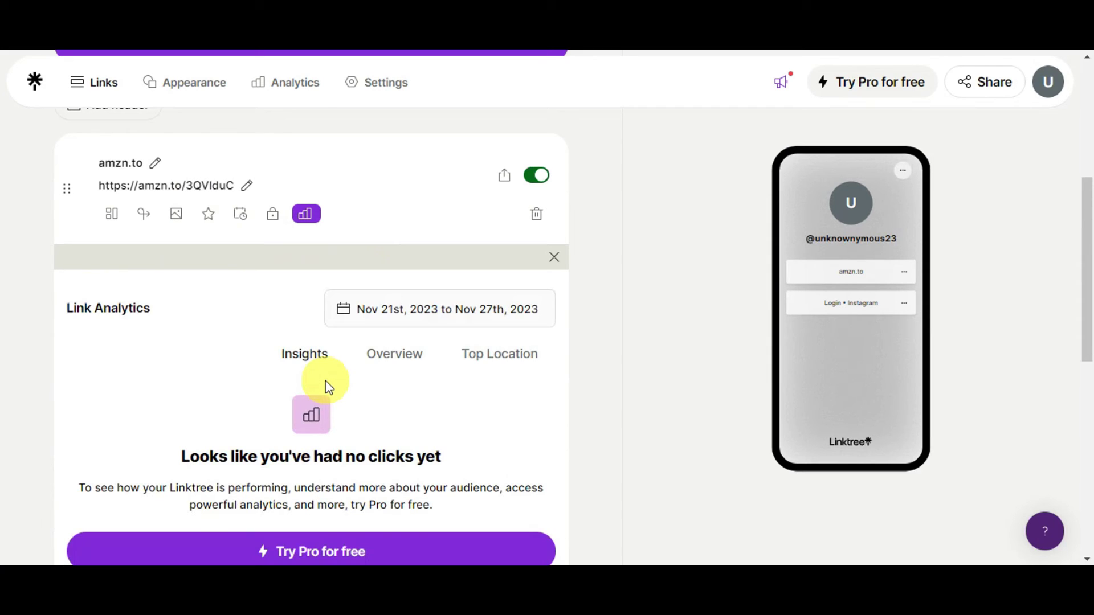
{"action": "scroll", "coordinate": [234, 439], "scroll_direction": "up", "scroll_amount": 1}
{"action": "scroll", "coordinate": [146, 110], "scroll_direction": "up", "scroll_amount": 3}
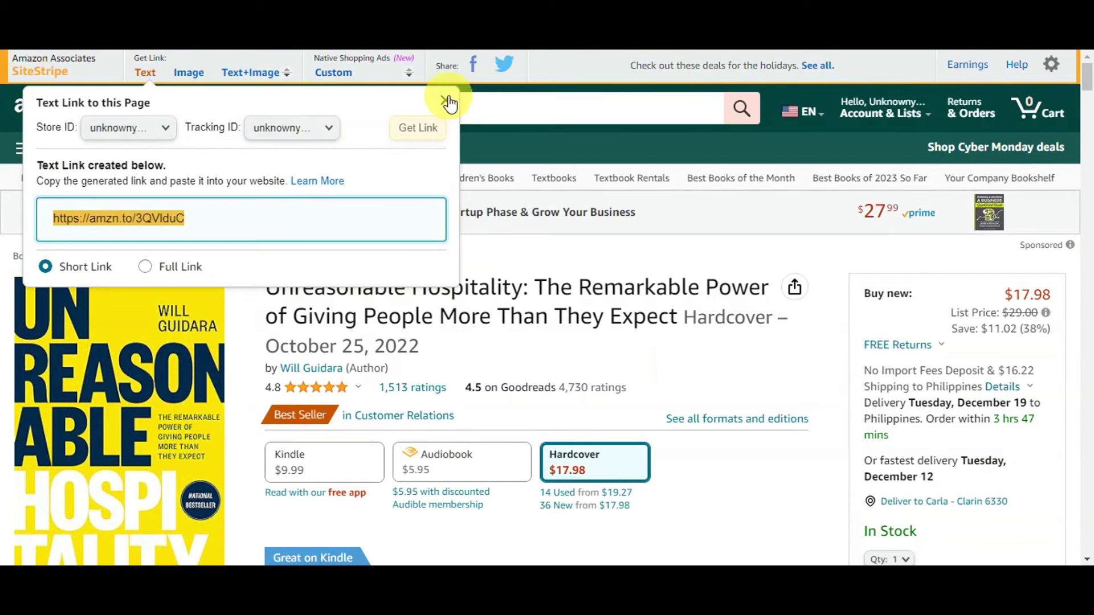
{"action": "left_click", "coordinate": [448, 102]}
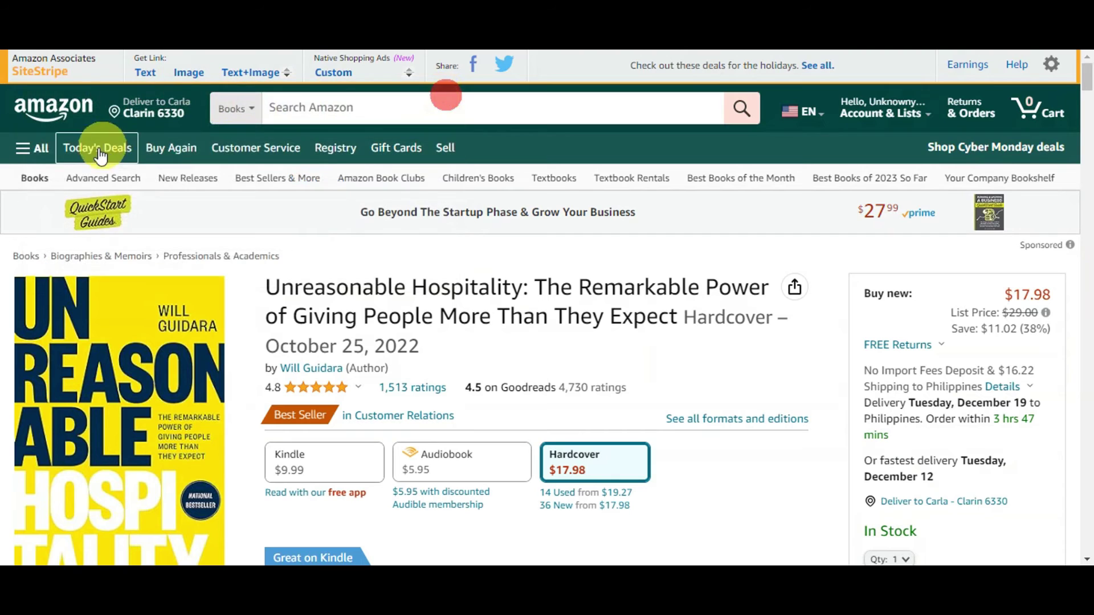
Browse Today's Deals and open the LANEIGE Lip Glowy Balm from Stocking stuffers
{"action": "scroll", "coordinate": [320, 211], "scroll_direction": "down", "scroll_amount": 3}
{"action": "scroll", "coordinate": [205, 151], "scroll_direction": "up", "scroll_amount": 3}
{"action": "left_click", "coordinate": [89, 162]}
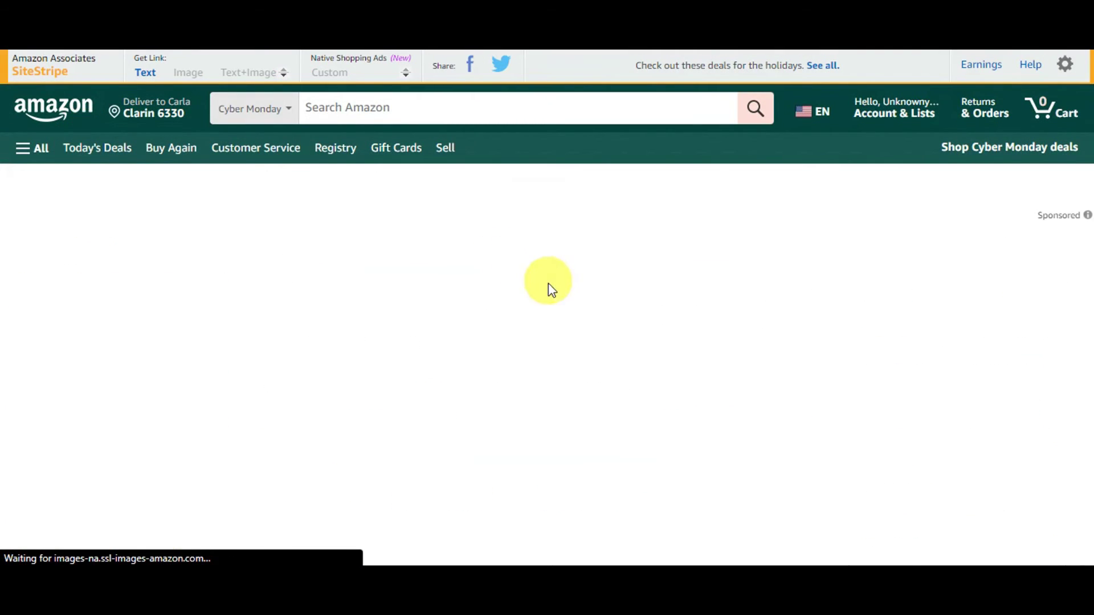
{"action": "scroll", "coordinate": [239, 247], "scroll_direction": "down", "scroll_amount": 7}
{"action": "scroll", "coordinate": [299, 228], "scroll_direction": "down", "scroll_amount": 3}
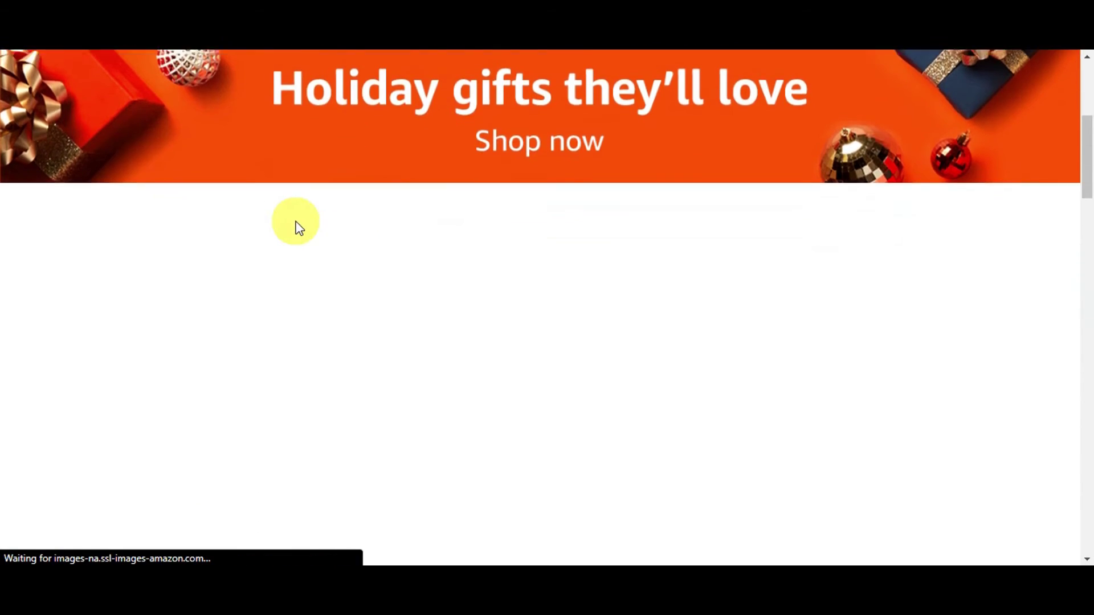
{"action": "scroll", "coordinate": [681, 234], "scroll_direction": "down", "scroll_amount": 4}
{"action": "scroll", "coordinate": [681, 234], "scroll_direction": "down", "scroll_amount": 4}
{"action": "scroll", "coordinate": [681, 234], "scroll_direction": "up", "scroll_amount": 4}
{"action": "scroll", "coordinate": [682, 234], "scroll_direction": "down", "scroll_amount": 4}
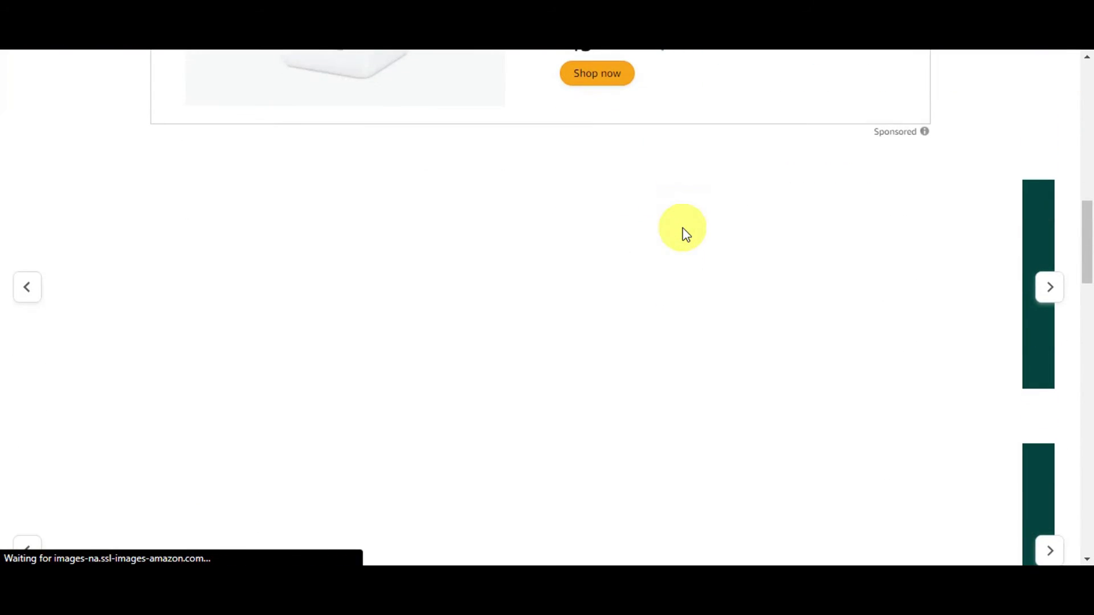
{"action": "scroll", "coordinate": [683, 232], "scroll_direction": "down", "scroll_amount": 5}
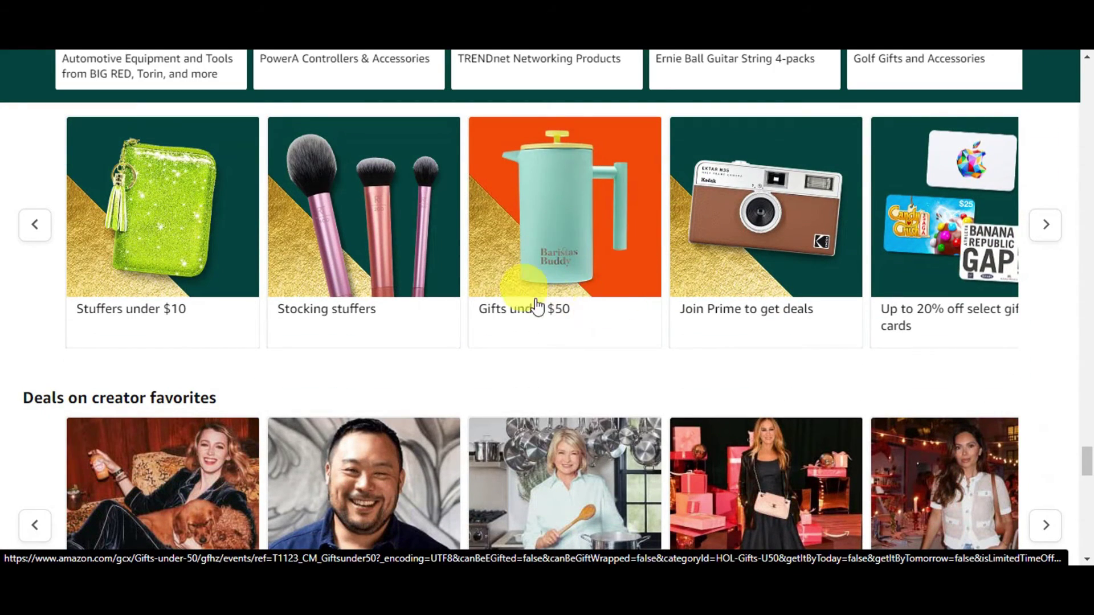
{"action": "left_click", "coordinate": [373, 240]}
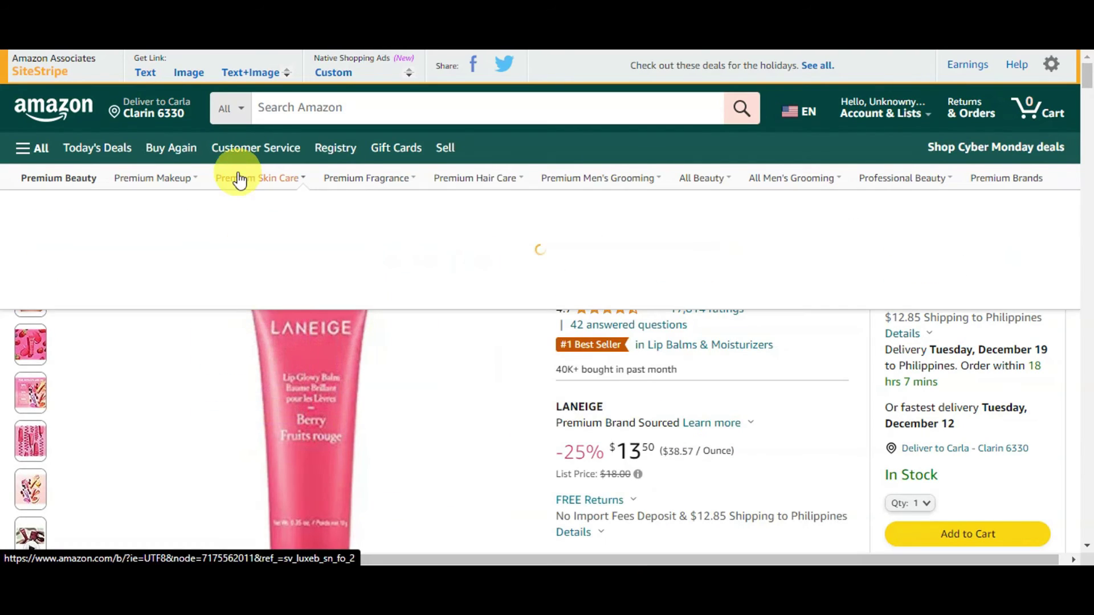
{"action": "left_click", "coordinate": [144, 78]}
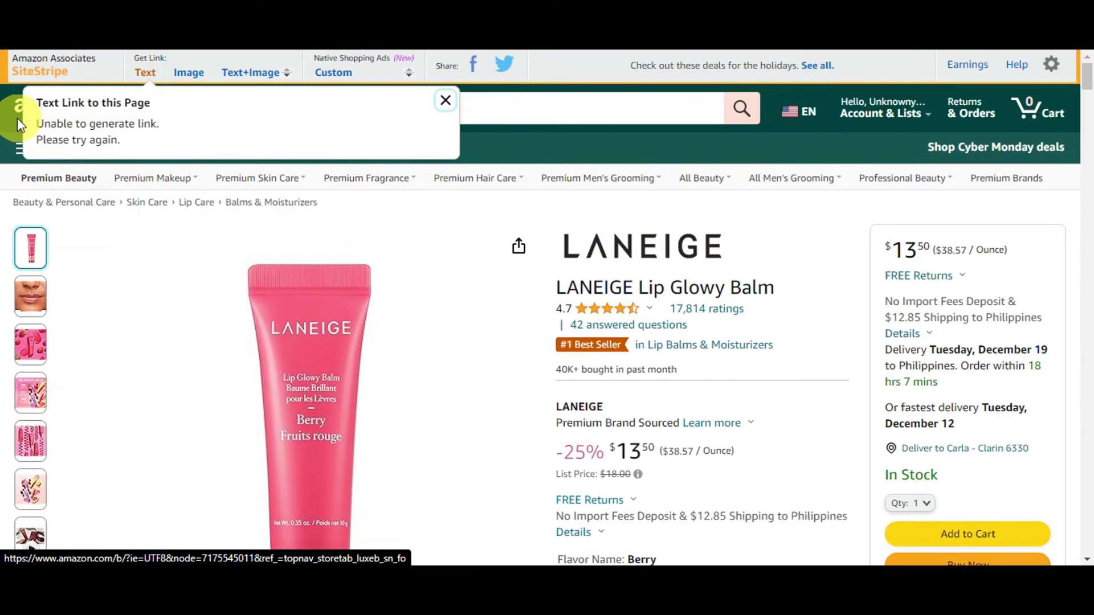
{"action": "left_click", "coordinate": [155, 73]}
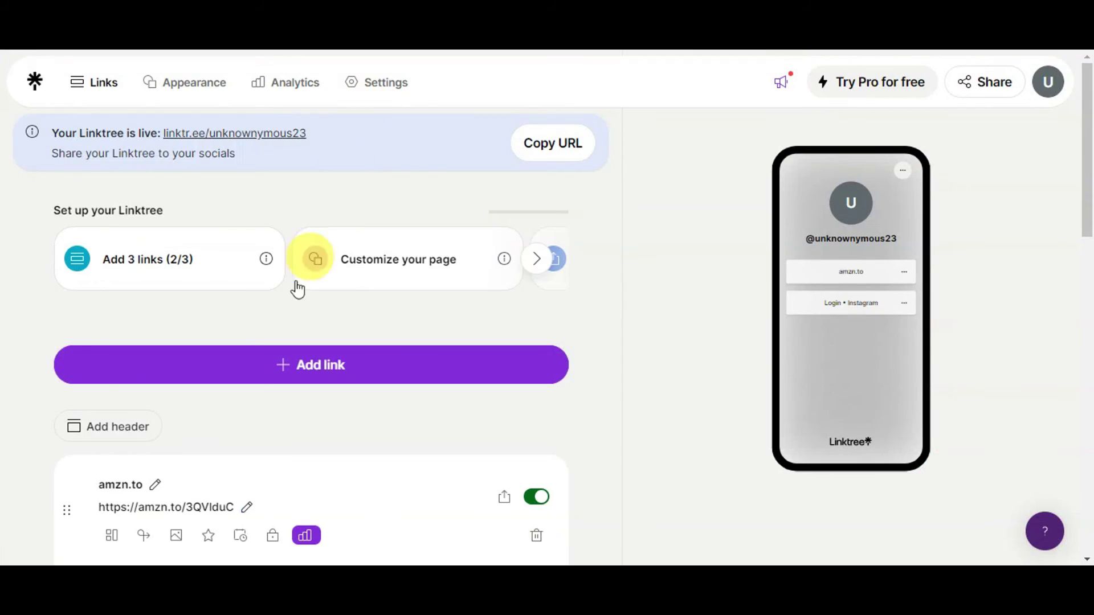
{"action": "left_click", "coordinate": [269, 365]}
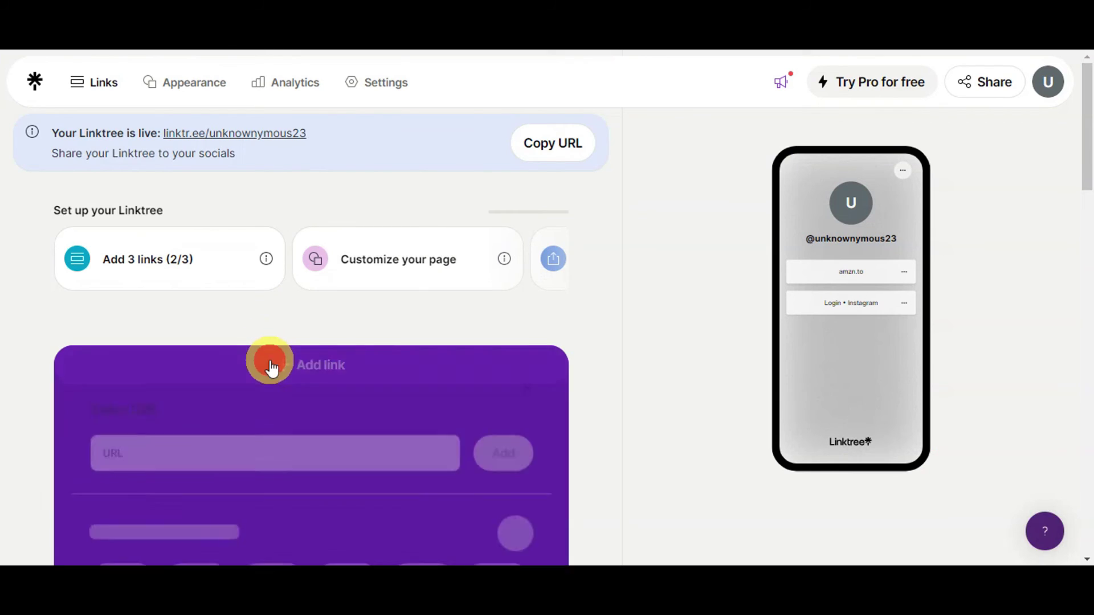
Add the pasted short link as a third link, titled Amazon.com, at the top of the list
{"action": "left_click", "coordinate": [227, 277]}
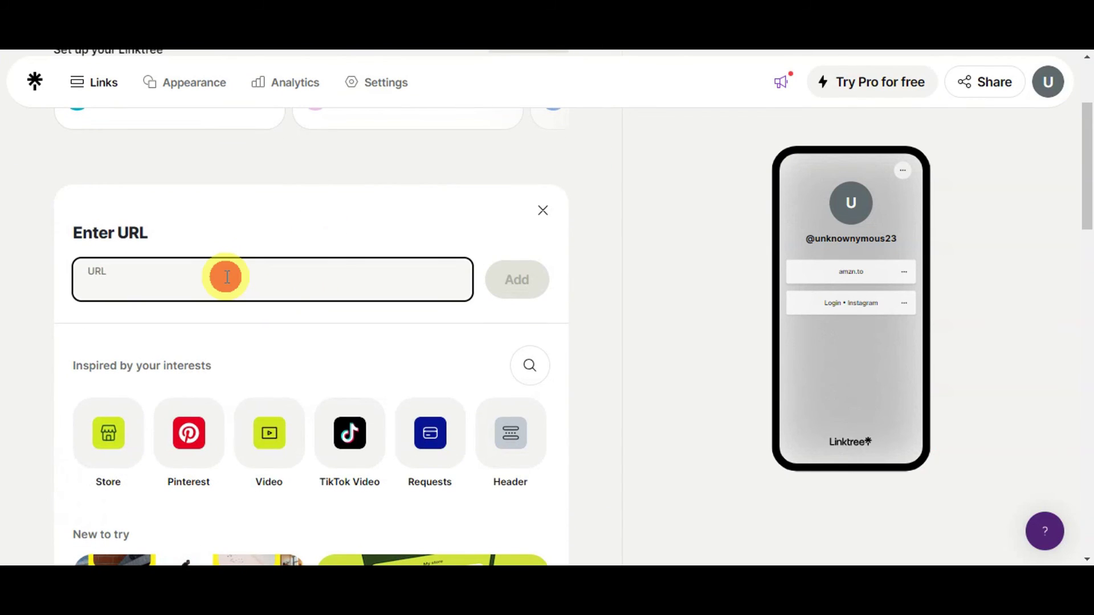
{"action": "left_click", "coordinate": [515, 280]}
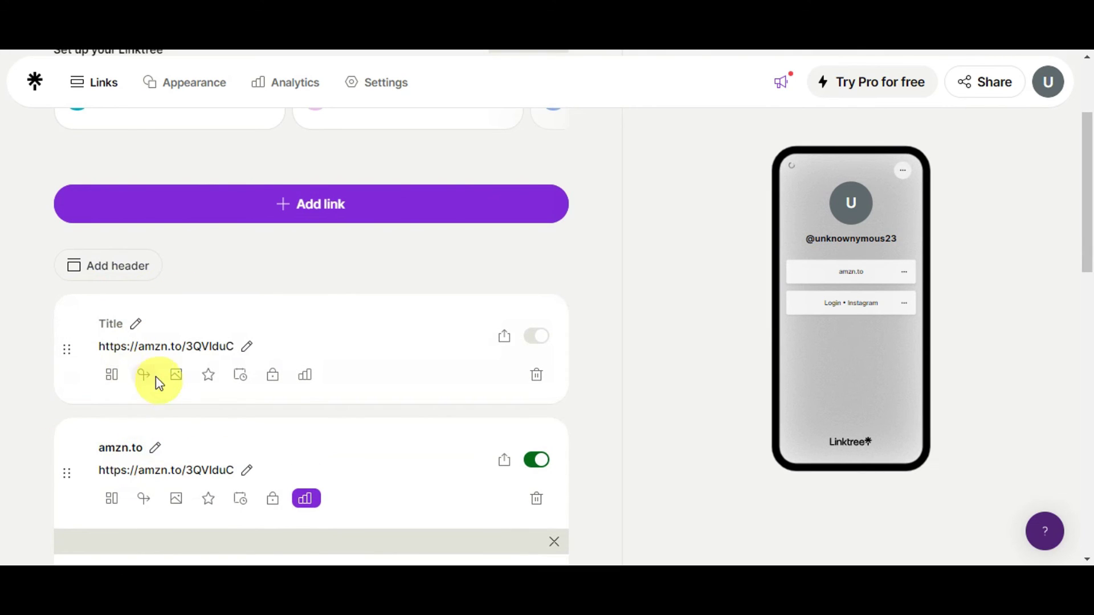
{"action": "left_click", "coordinate": [111, 376]}
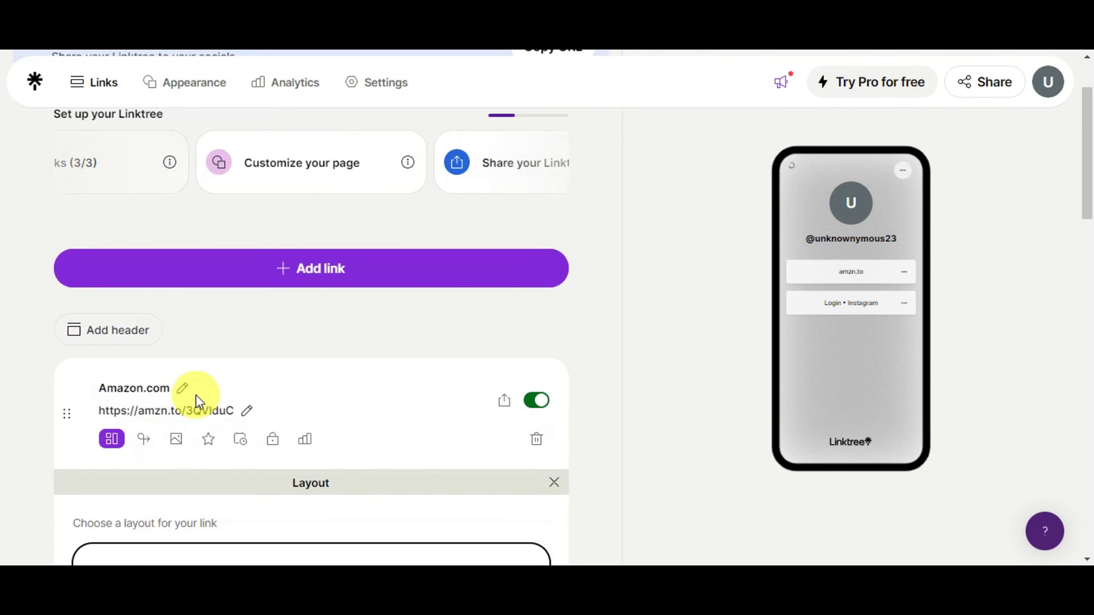